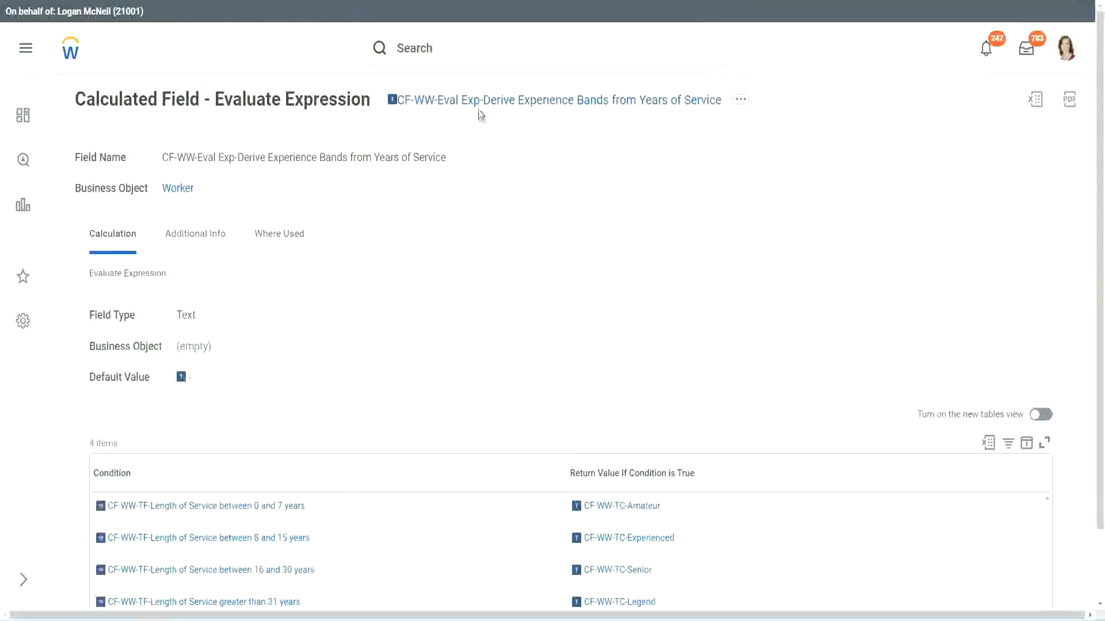
Copy the name of the displayed calculated field and open the Create Calculated Field task.
right_click(480, 111)
left_click(517, 171)
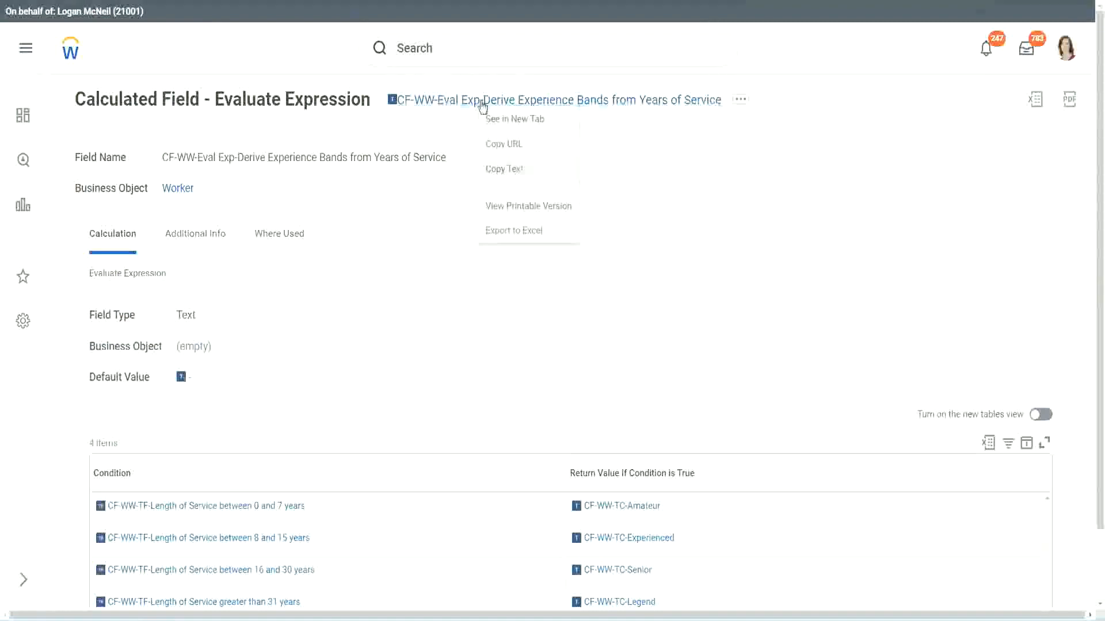
left_click(463, 52)
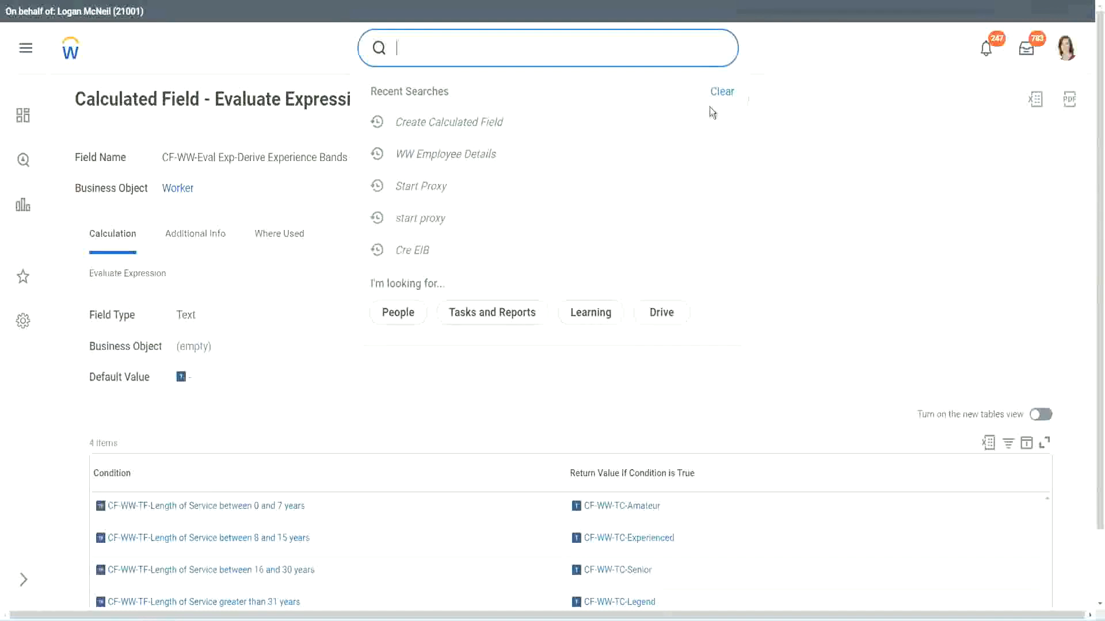
left_click(437, 43)
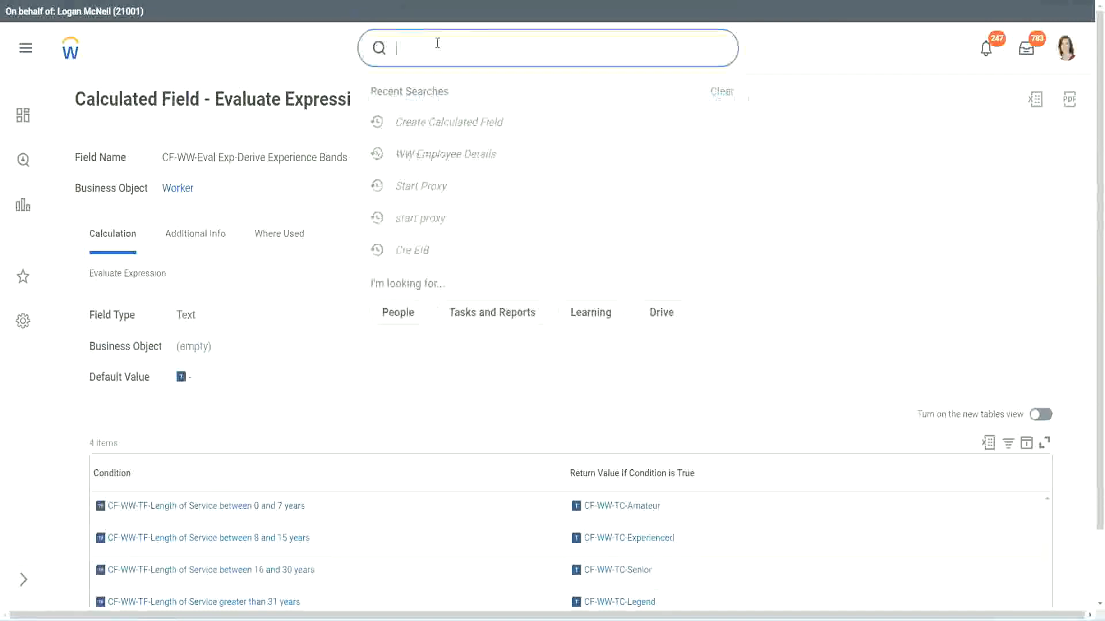
type("create calc")
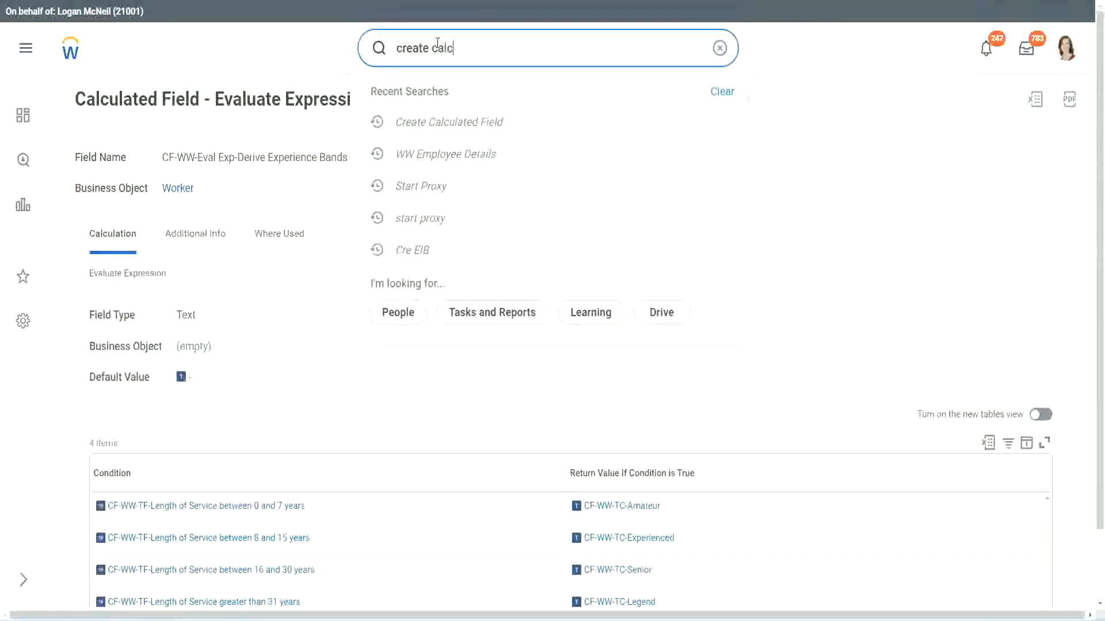
type(" field")
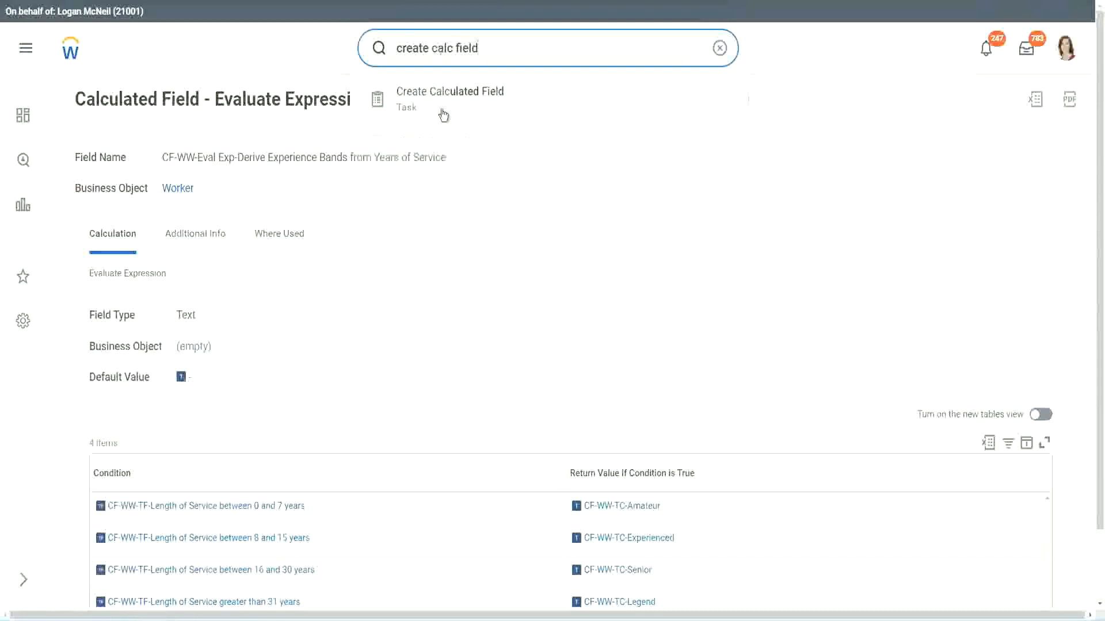
left_click(455, 106)
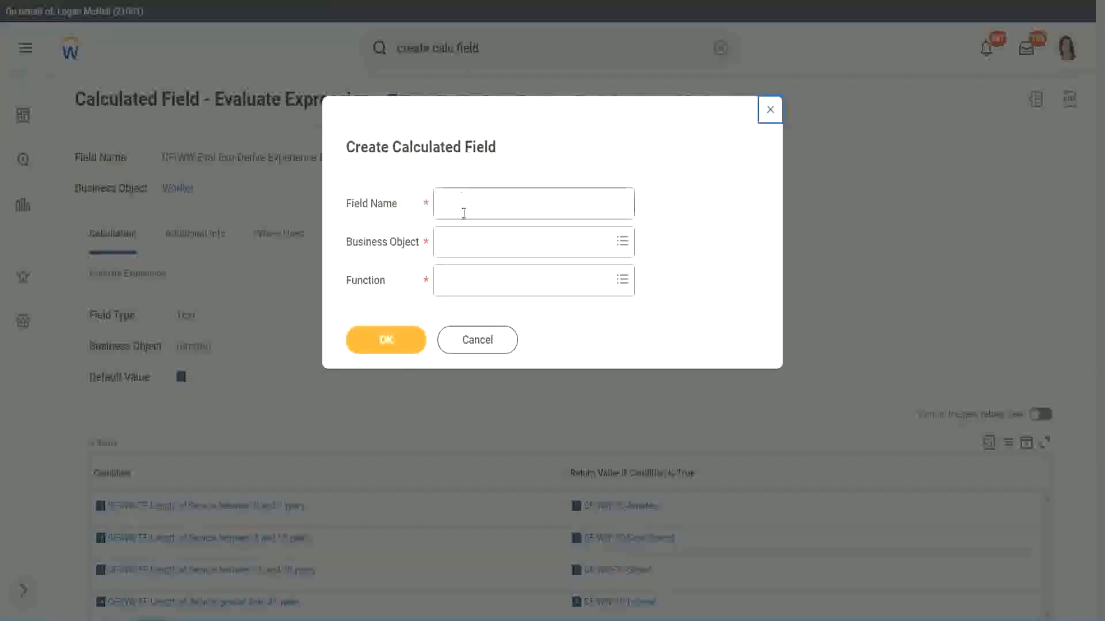
Name the new calculated field "CF-WW-LRB-Identify Experience Bands from years of Service".
left_click(464, 207)
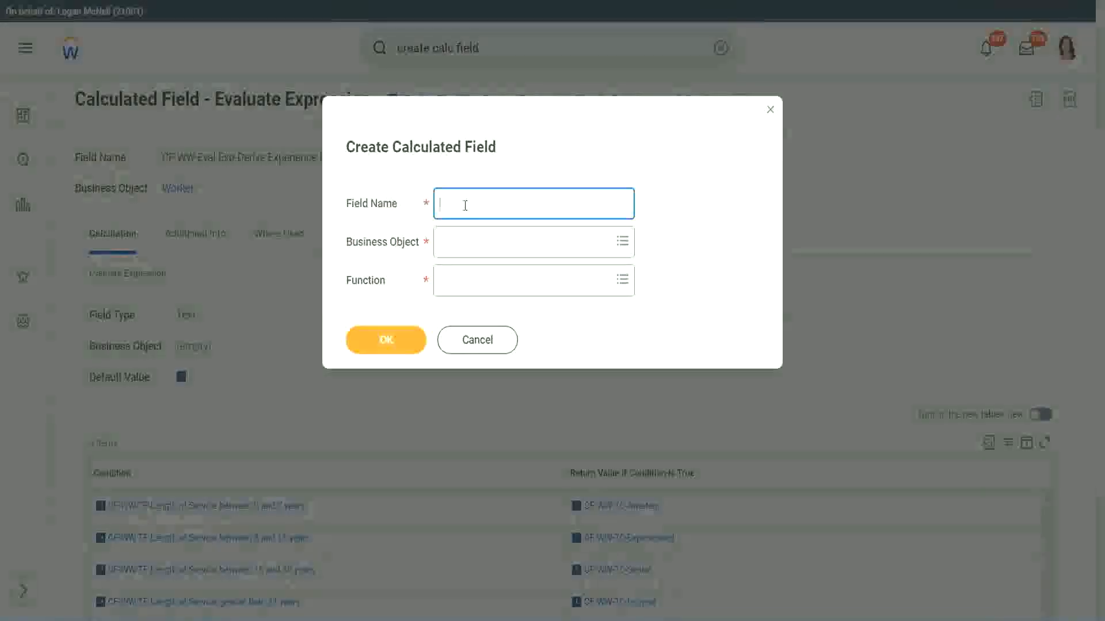
type("CF")
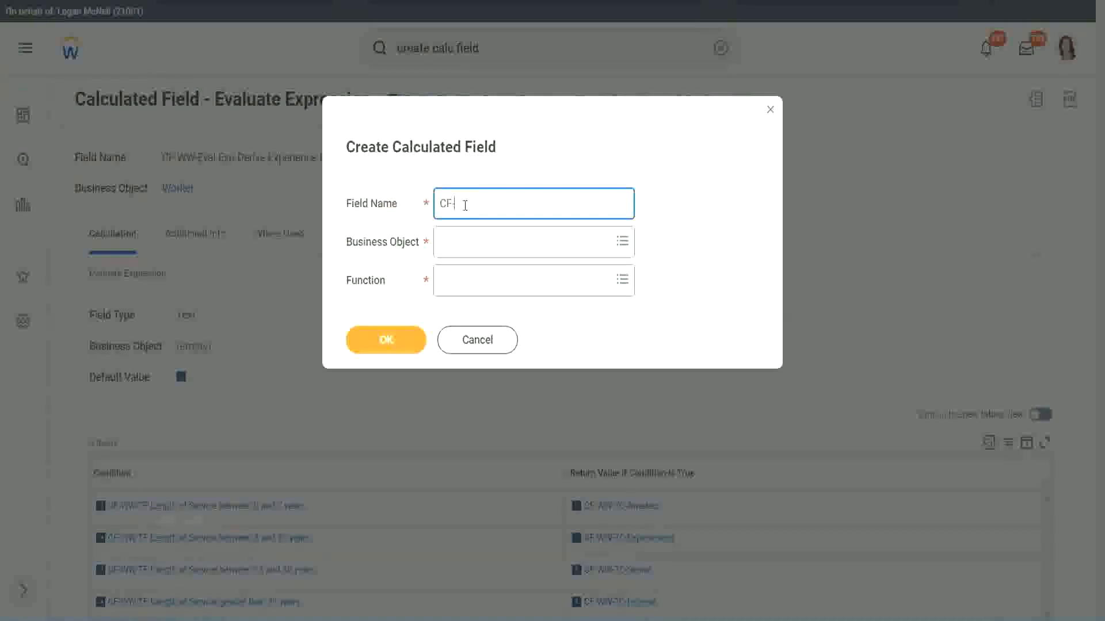
type("-WW")
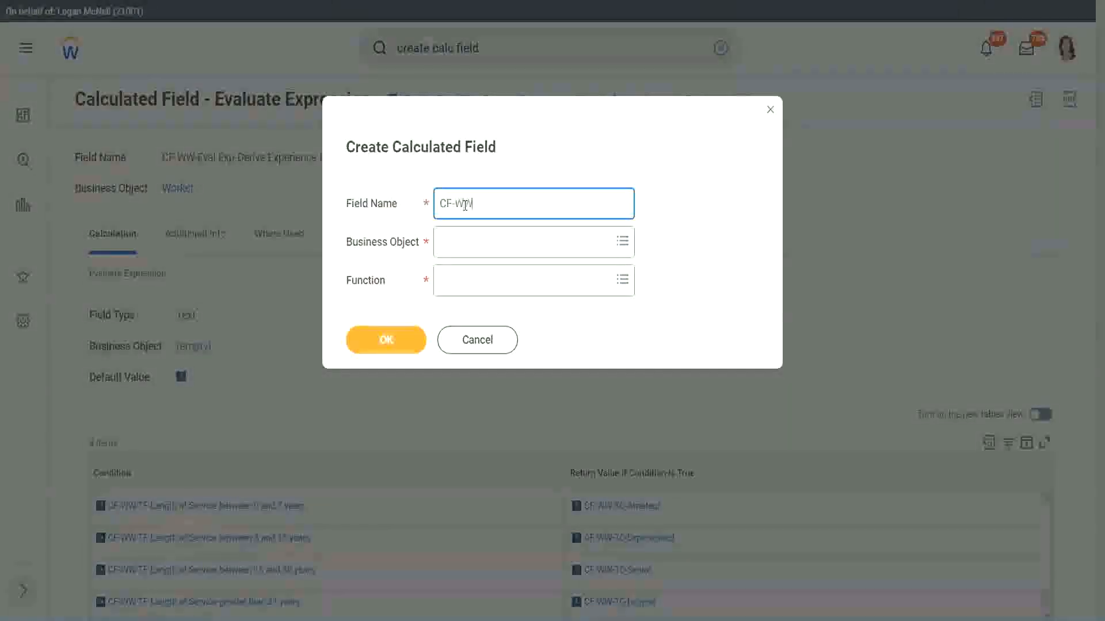
type("-IRB")
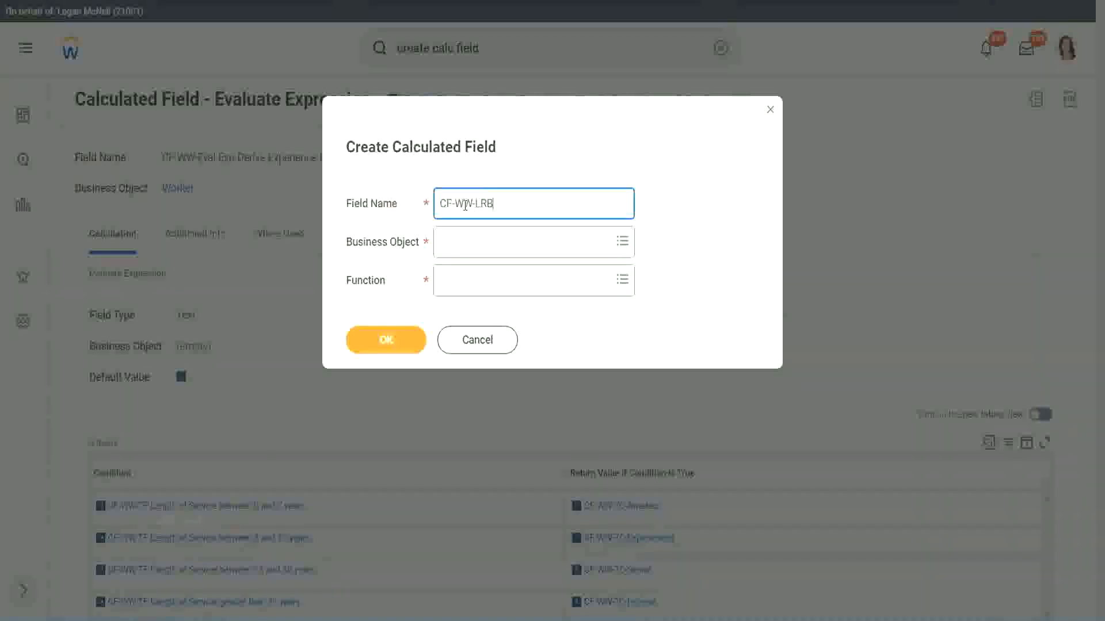
type("-Identify Exe")
key("BackSpace")
type("perience Bands fro")
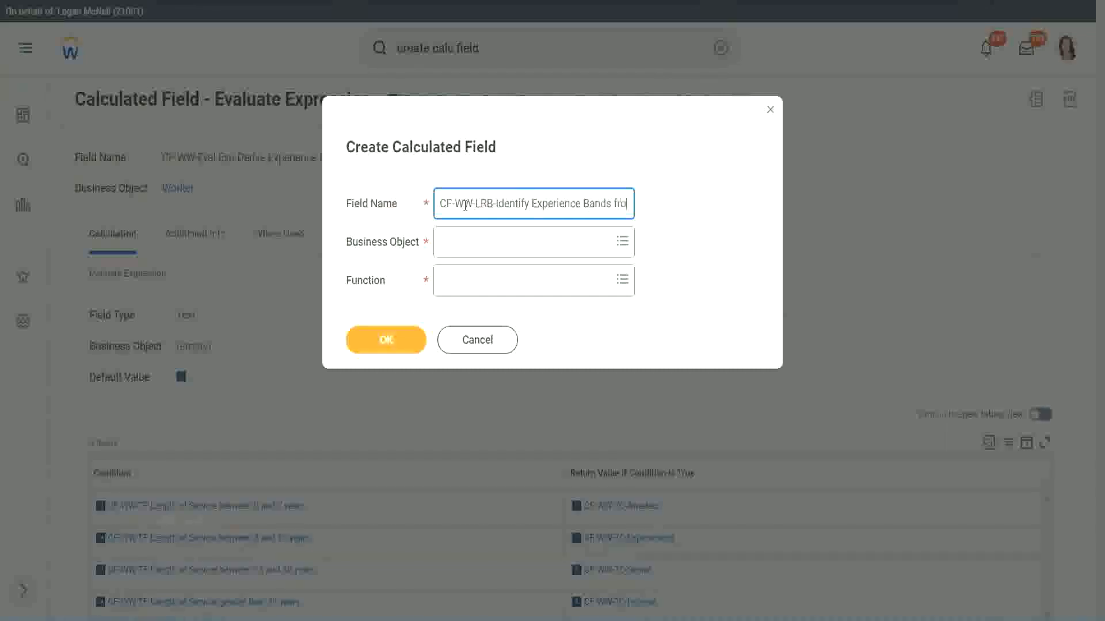
type("m years of Service")
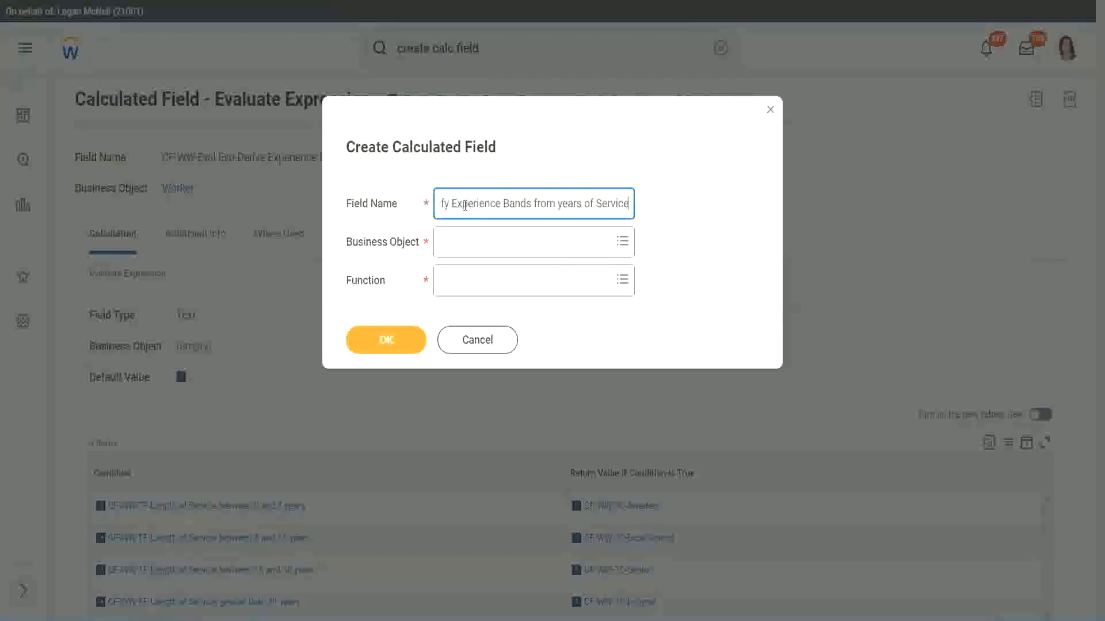
key("Tab")
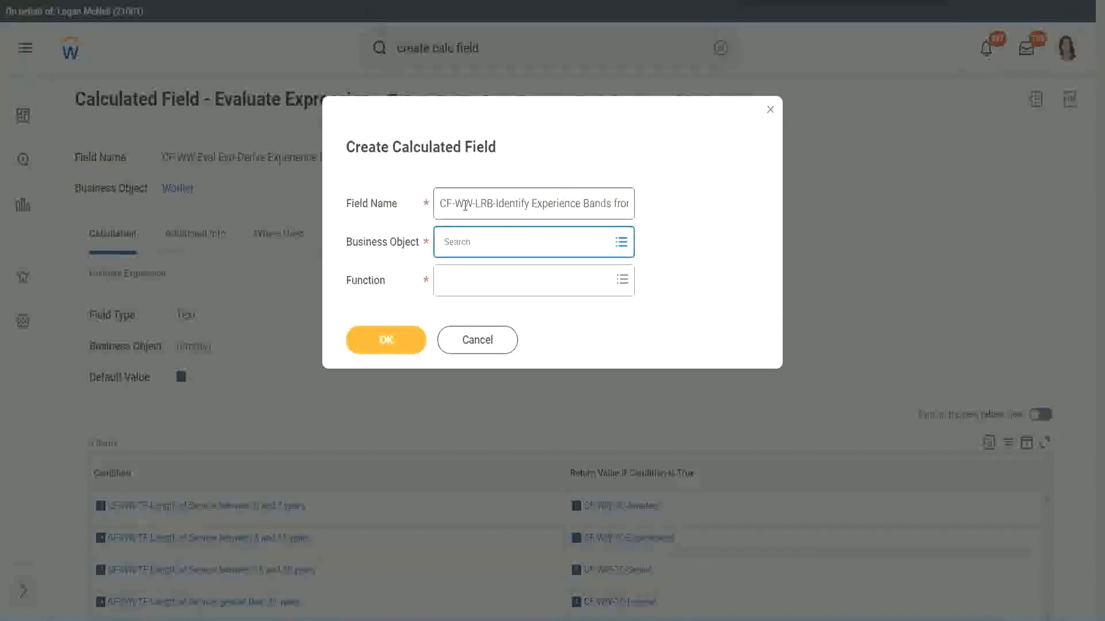
Set the business object to Worker and the function to Lookup Range Band, and confirm the new field.
type("worker")
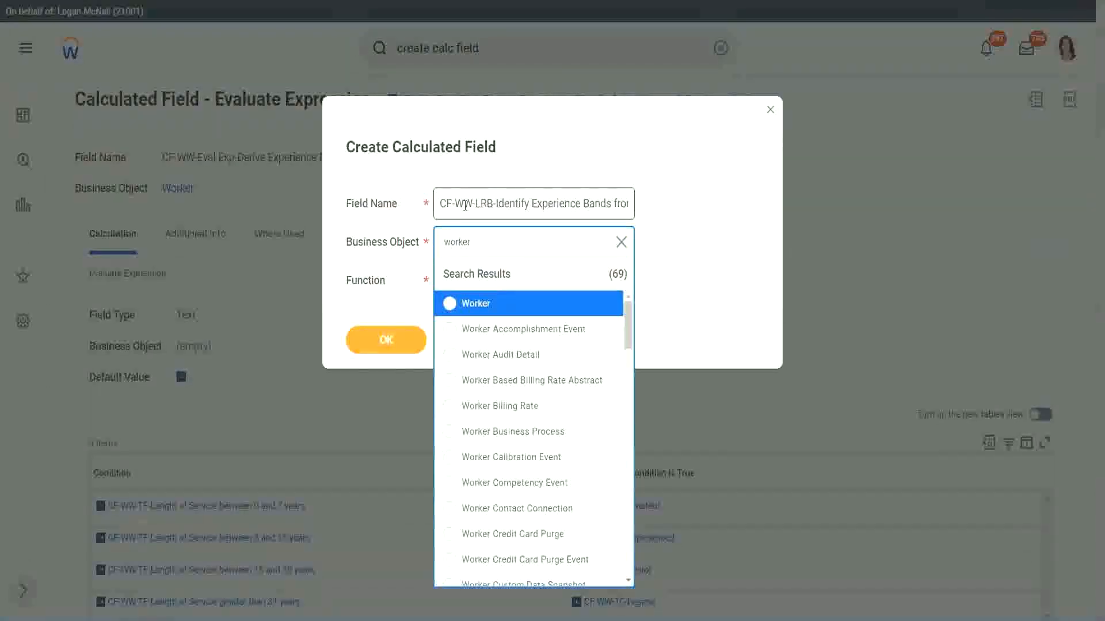
key("Return")
key("Tab")
type("l")
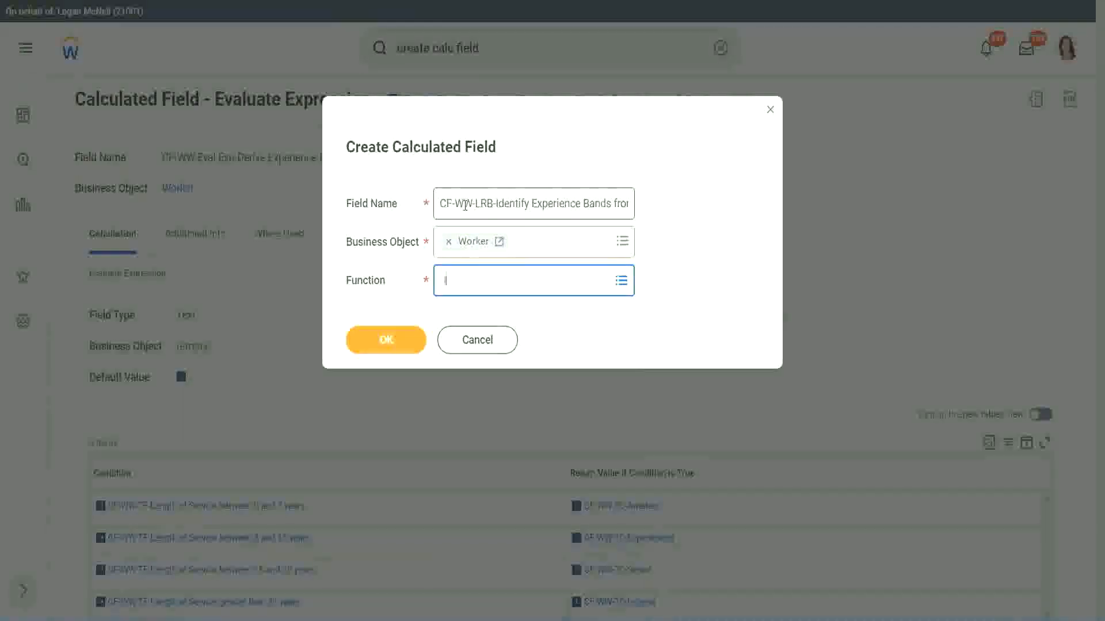
type("rb")
key("Return")
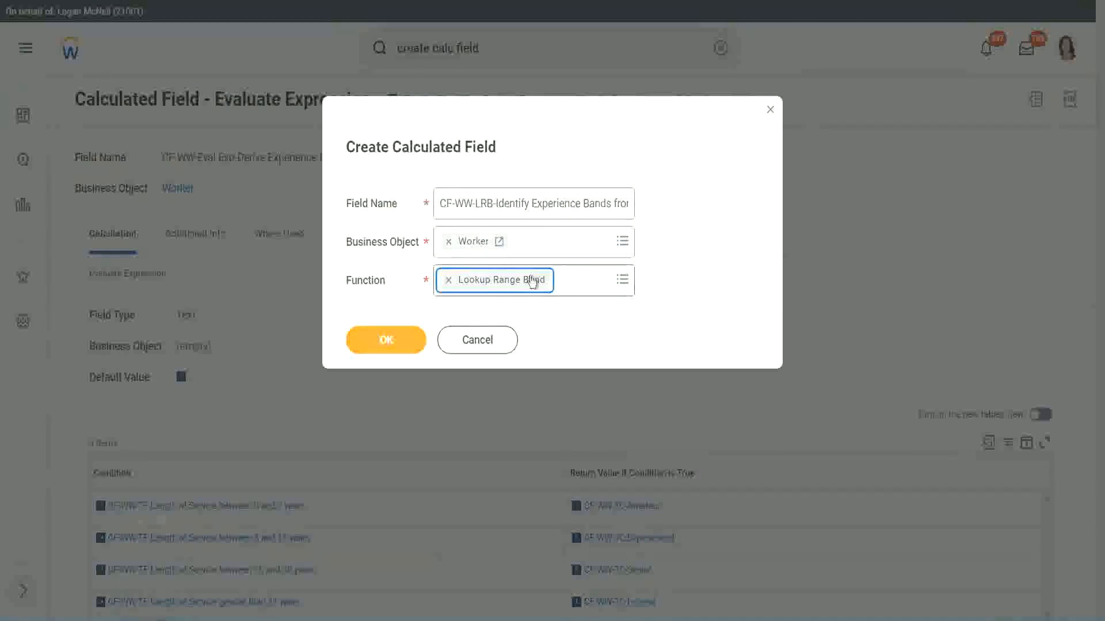
left_click(394, 341)
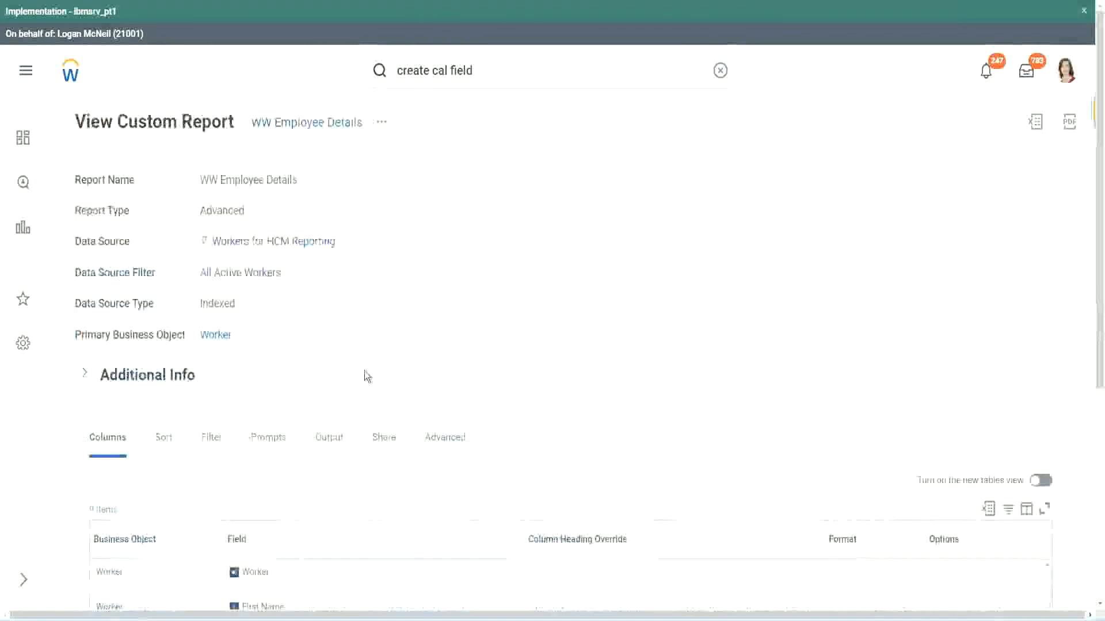
Take CF-WW-Convert Text To Number-Number of Years from Length of Service from the WW Employee Details report as the lookup's source field.
scroll(365, 403, "down", 5)
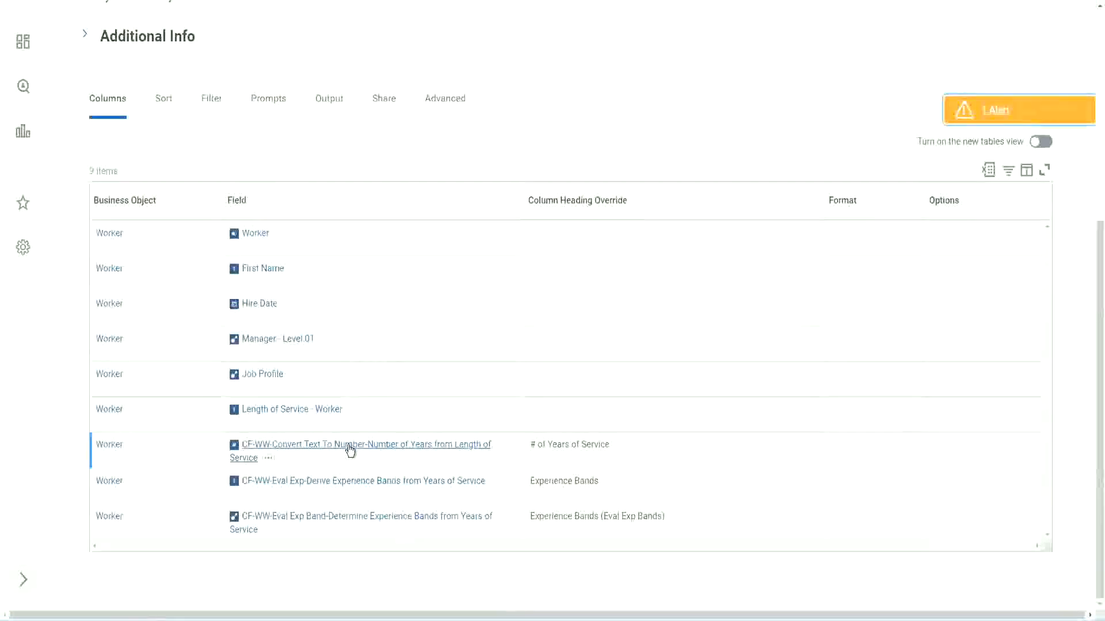
right_click(348, 451)
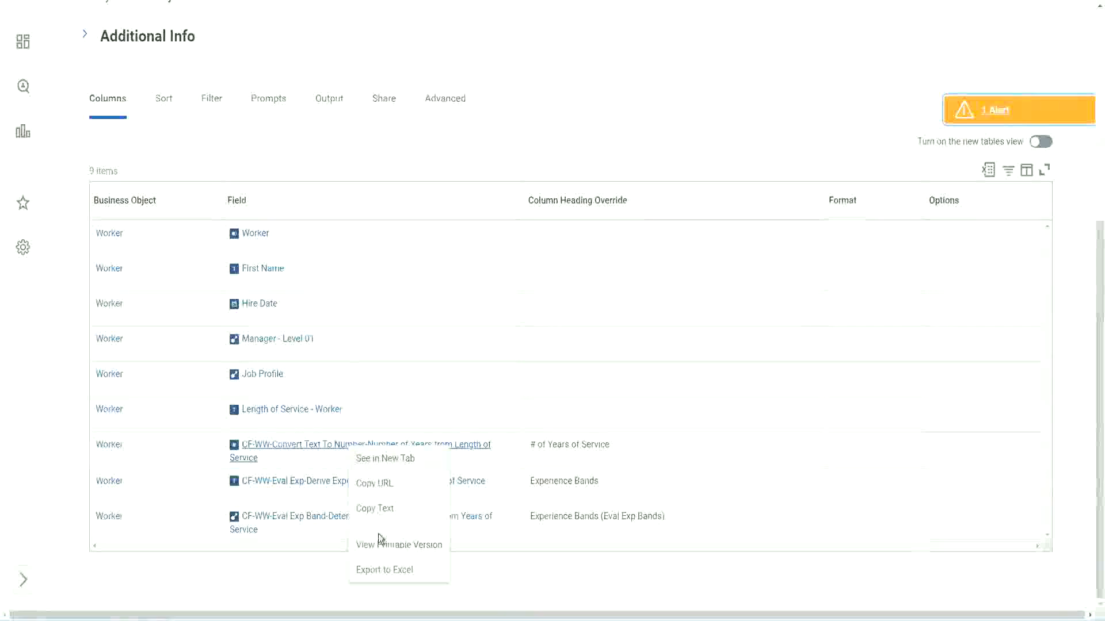
key("Escape")
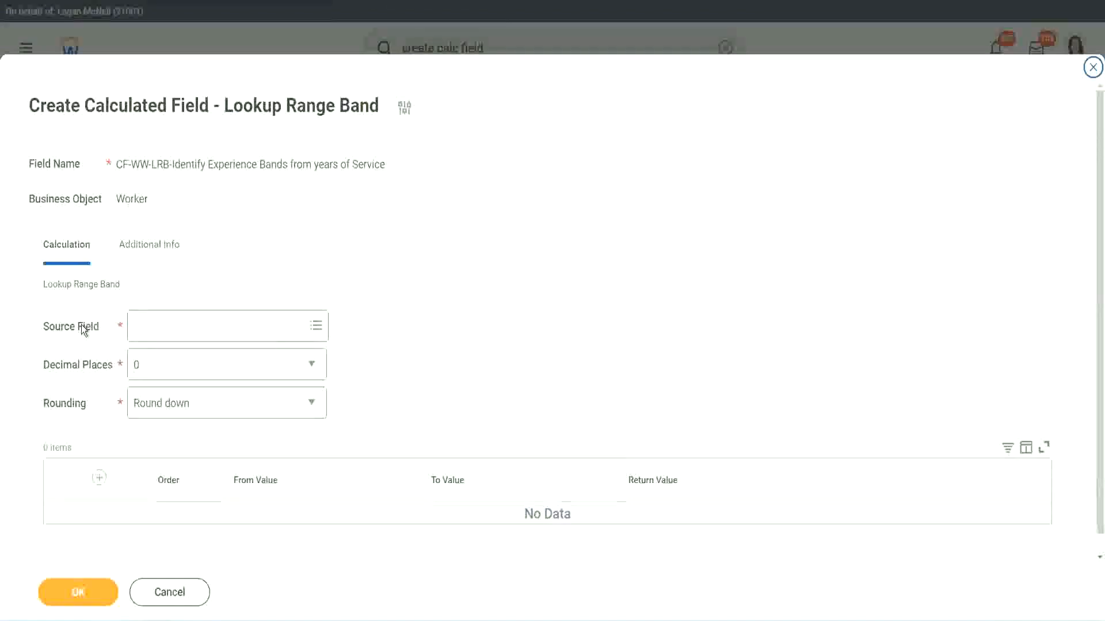
left_click(171, 326)
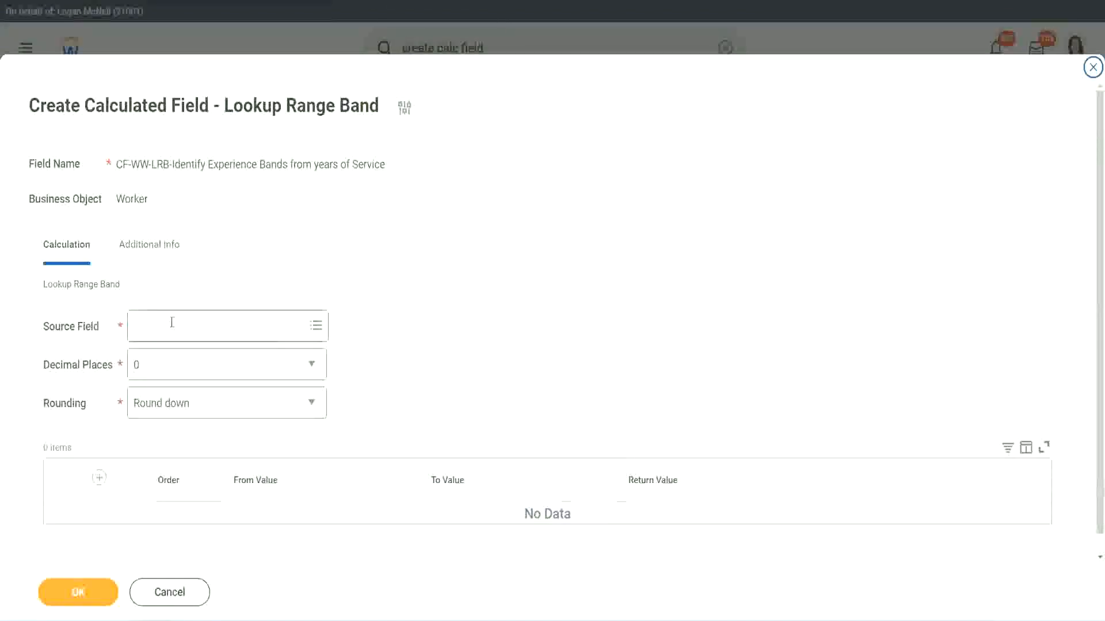
key("Return")
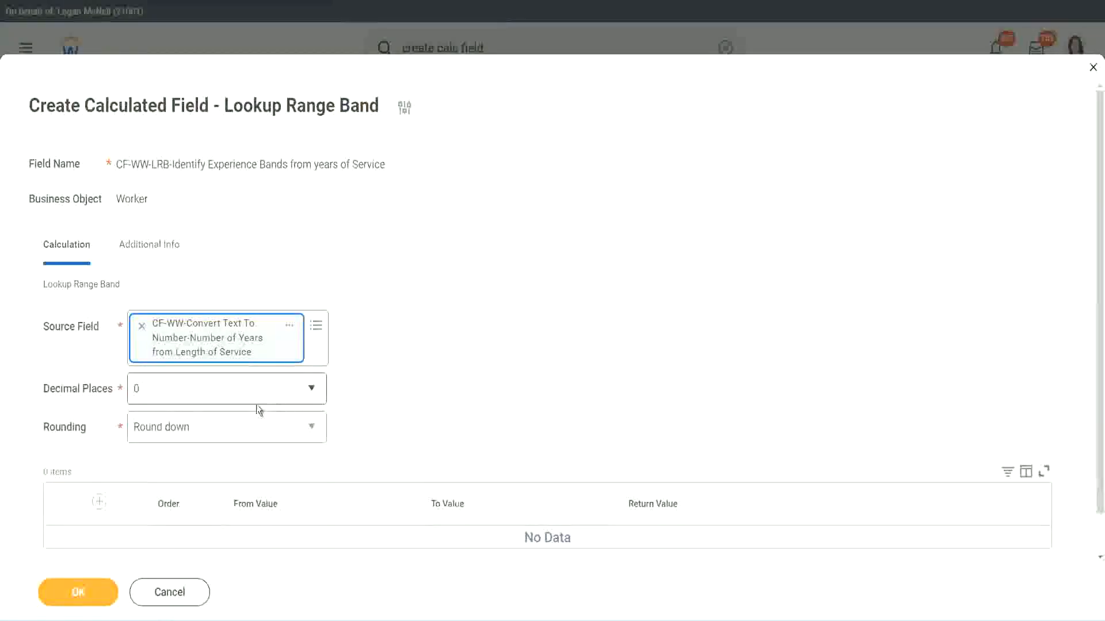
Check the available decimal places options and set the lookup's rounding to Round.
left_click(216, 395)
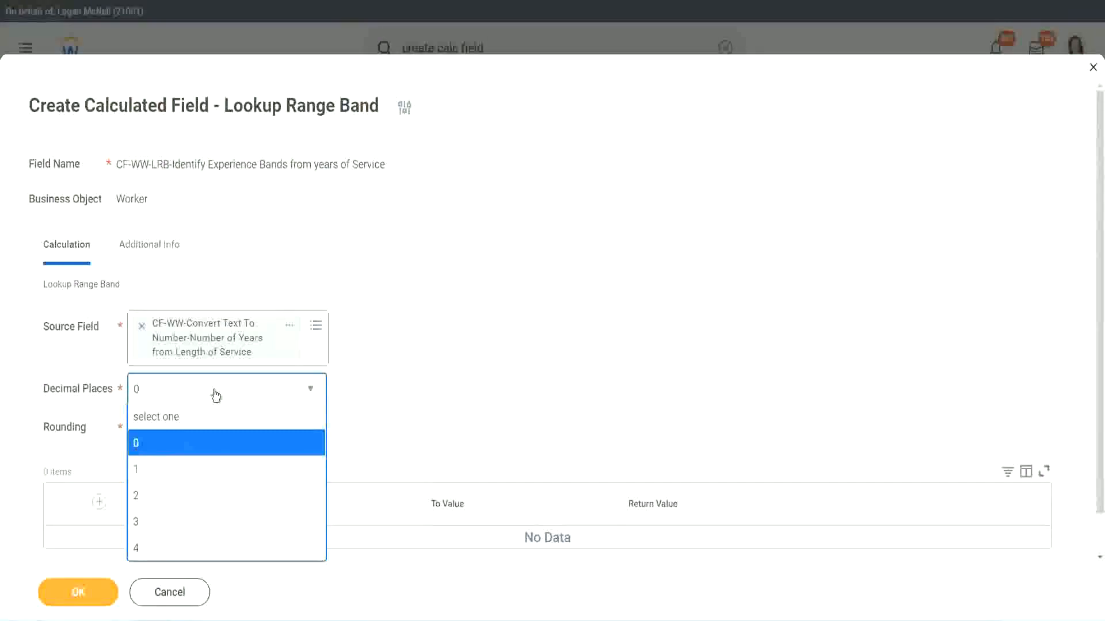
left_click(431, 382)
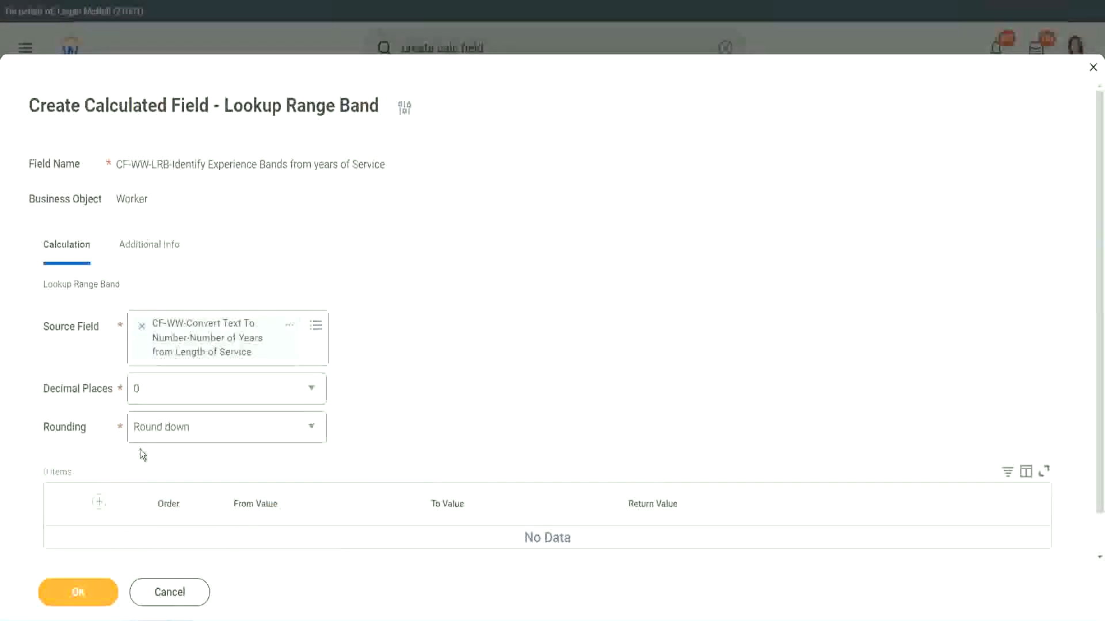
left_click(178, 431)
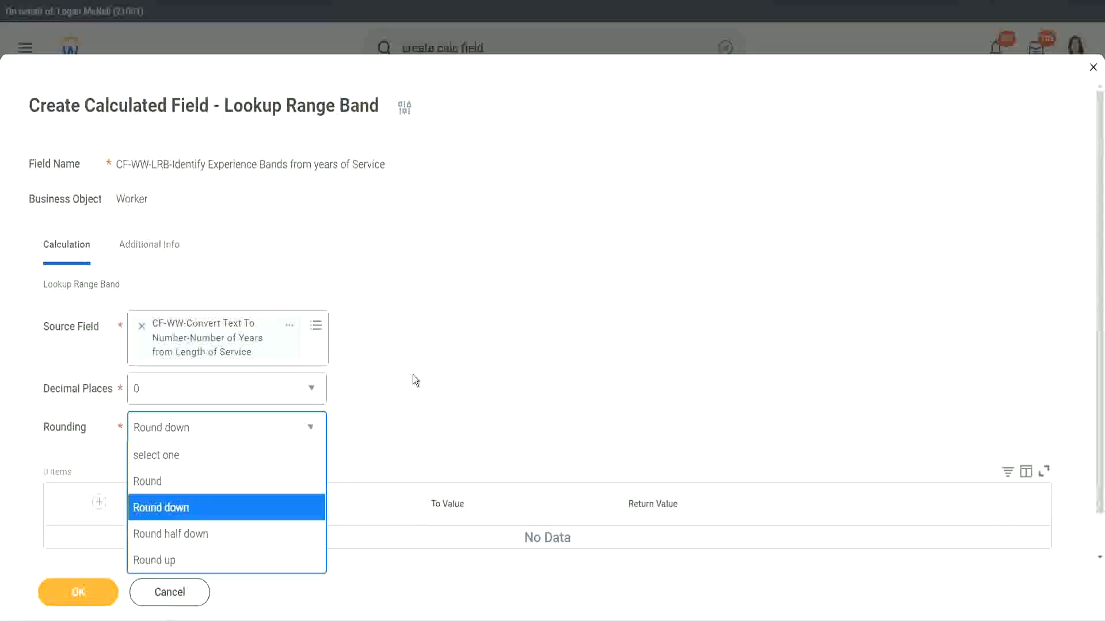
left_click(388, 424)
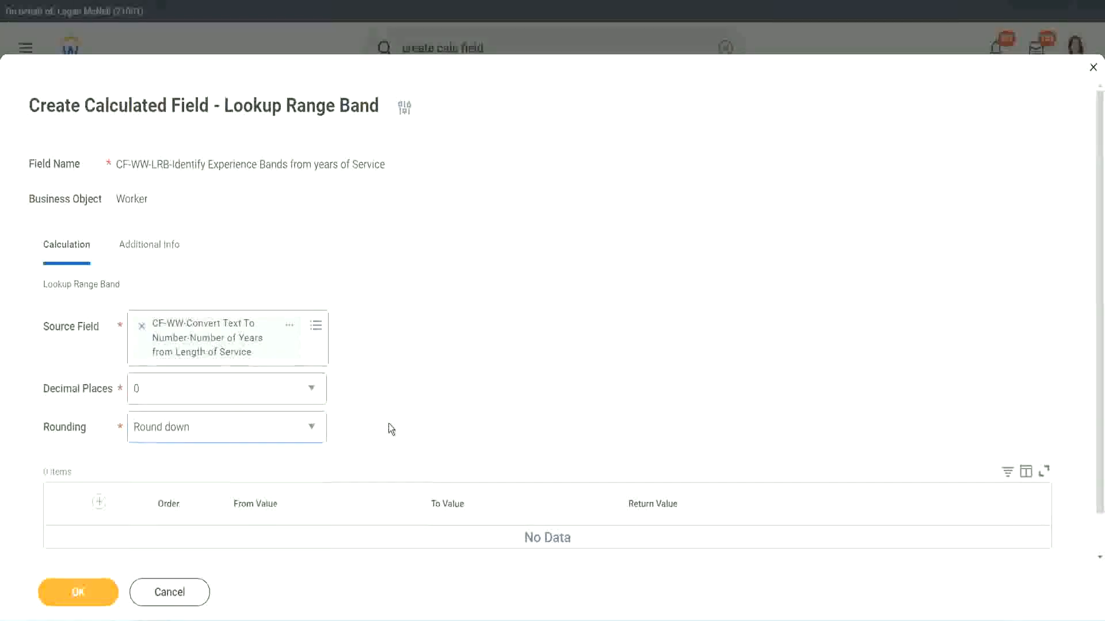
left_click(187, 426)
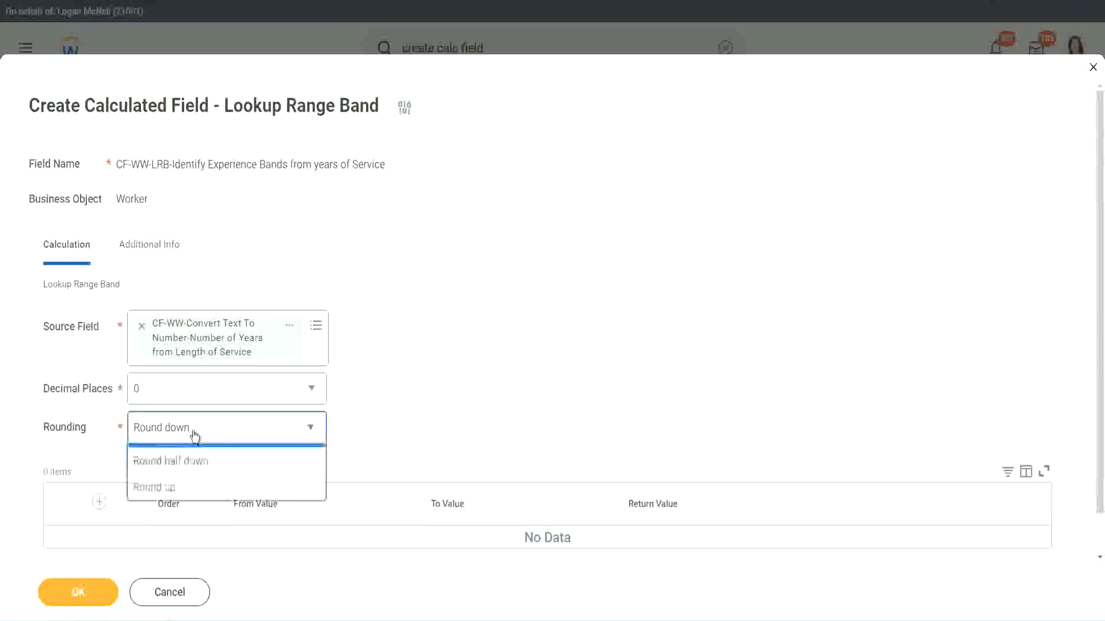
left_click(185, 482)
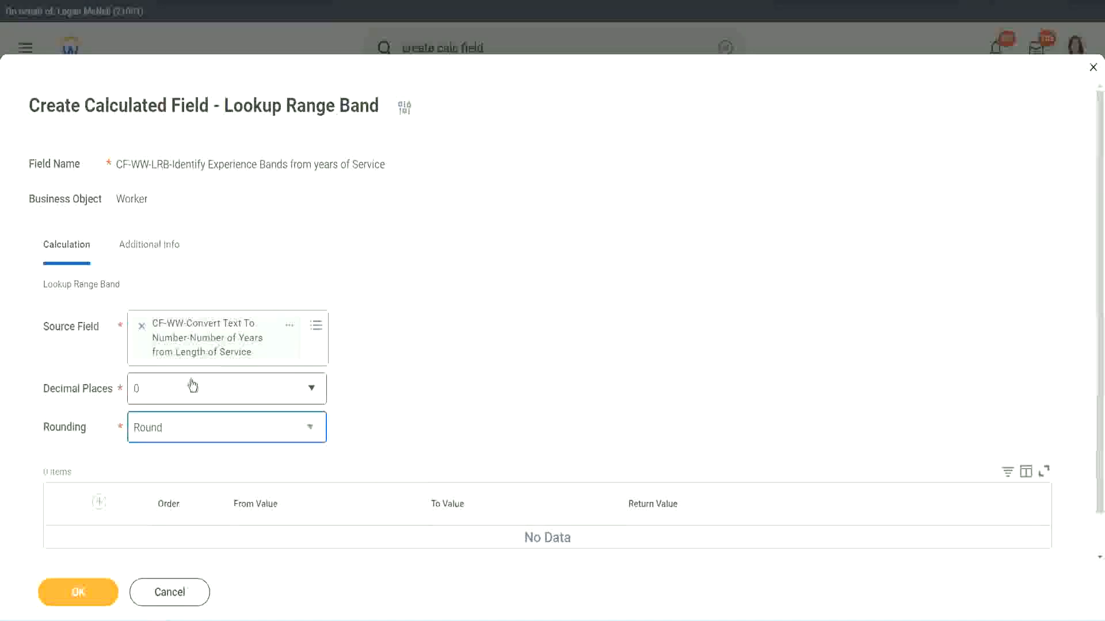
Add the first range row with from value 0, to value 7 and return value "Amateur".
left_click(100, 504)
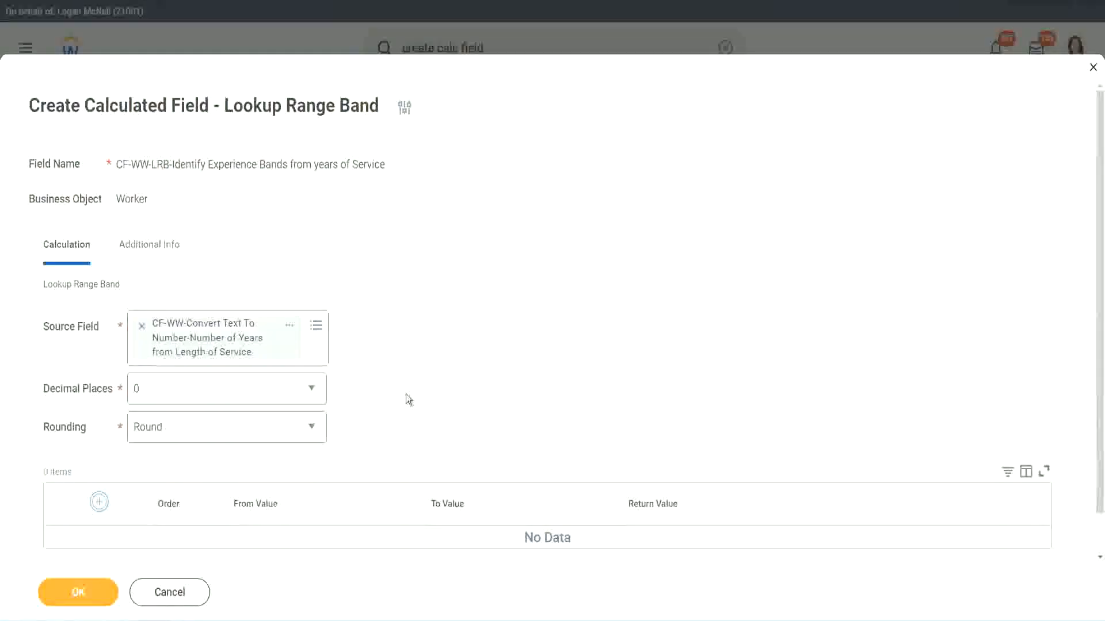
scroll(459, 344, "down", 2)
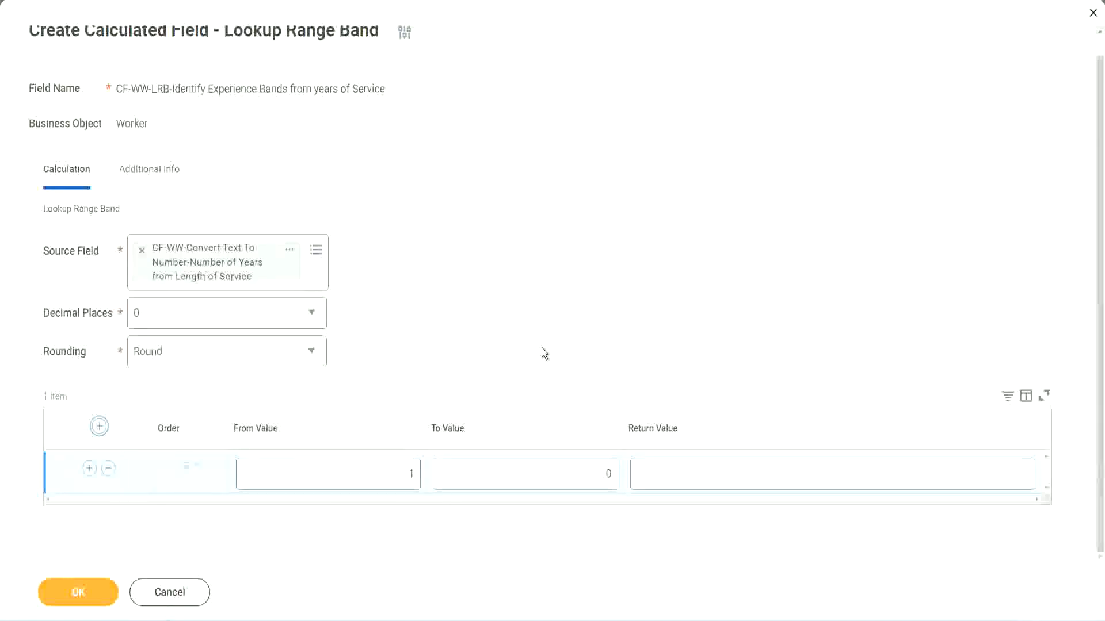
left_click(404, 477)
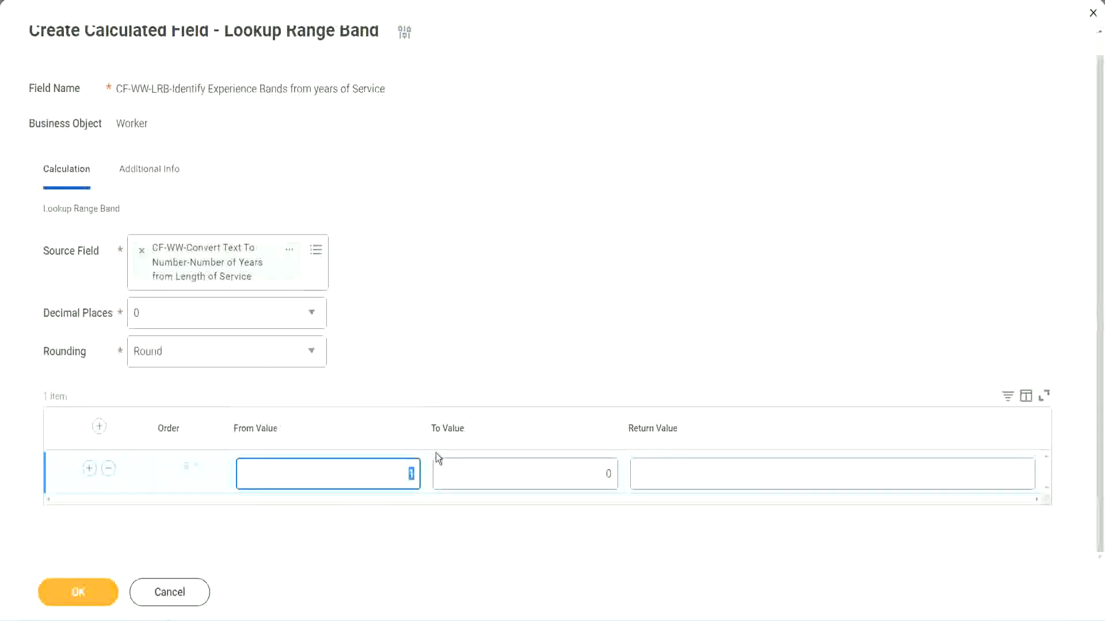
type("0")
key("Tab")
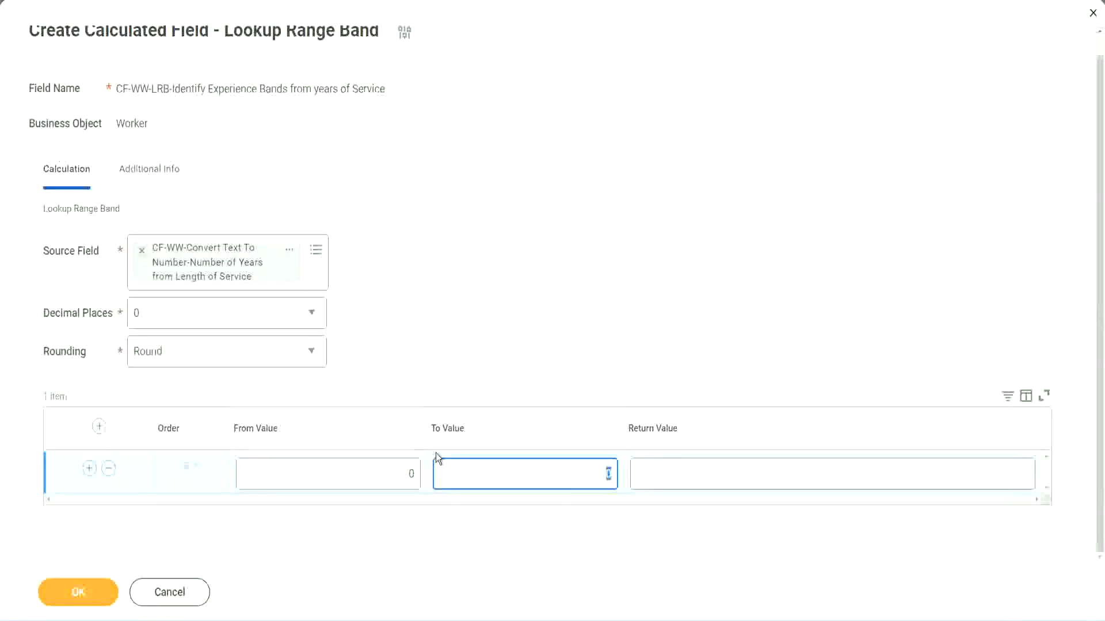
type("7")
key("Tab")
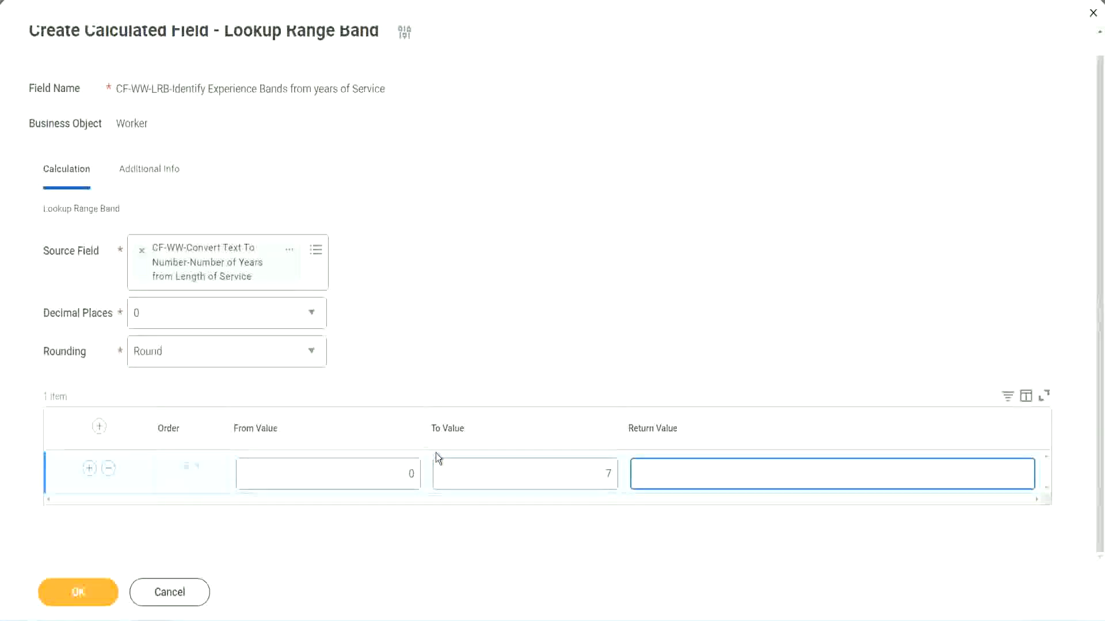
type("Amateur")
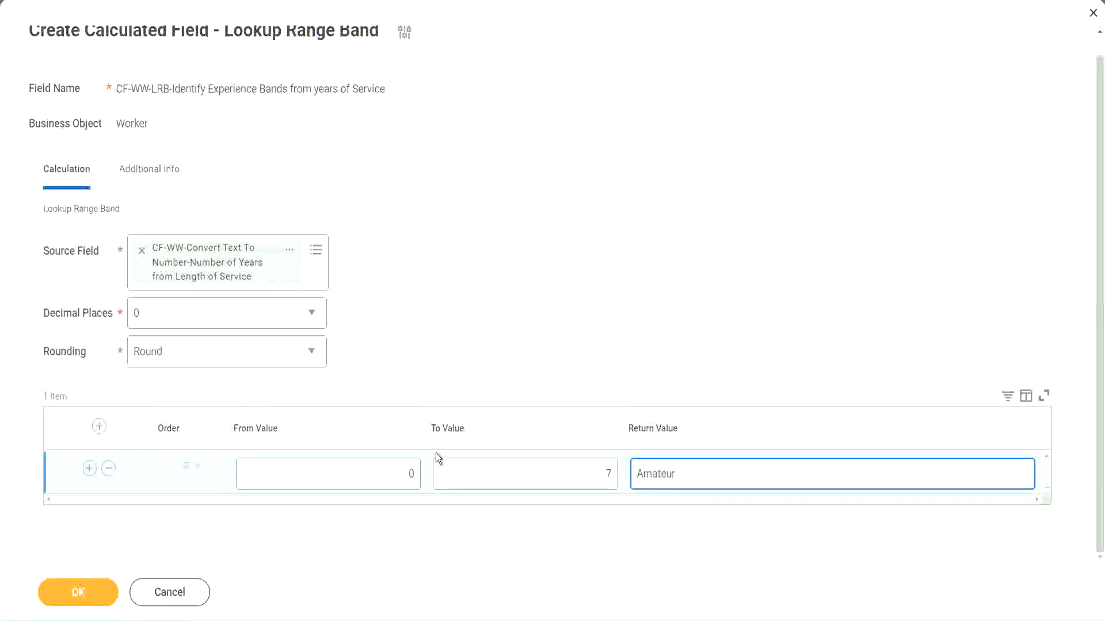
left_click(382, 482)
left_click(591, 464)
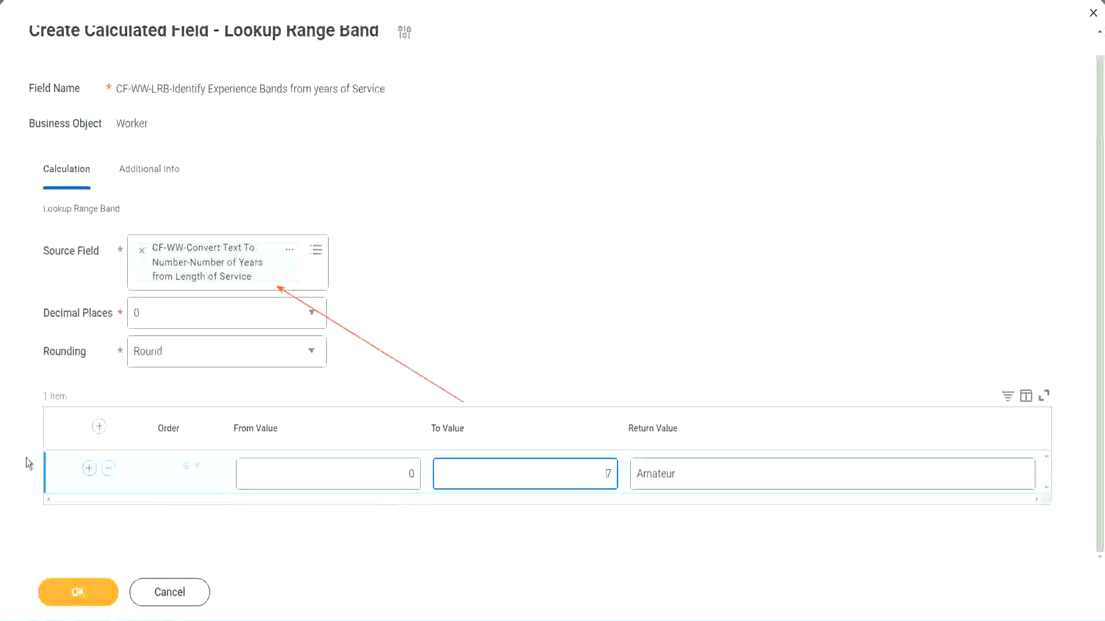
Add a second range row from 8 to 15 with the return value "Experienced".
left_click(89, 469)
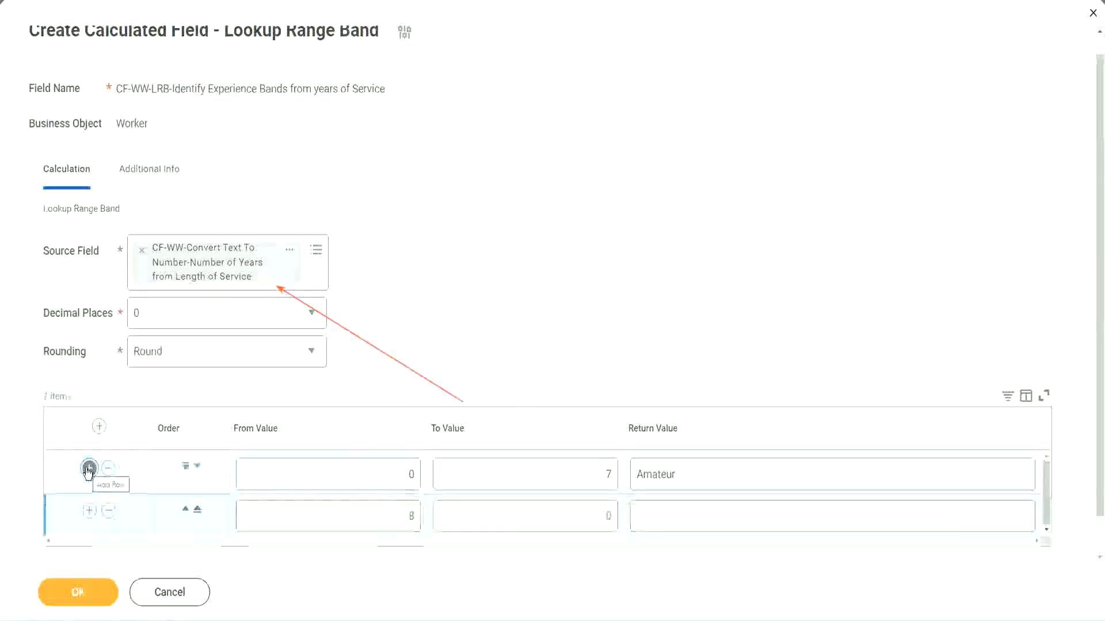
double_click(412, 516)
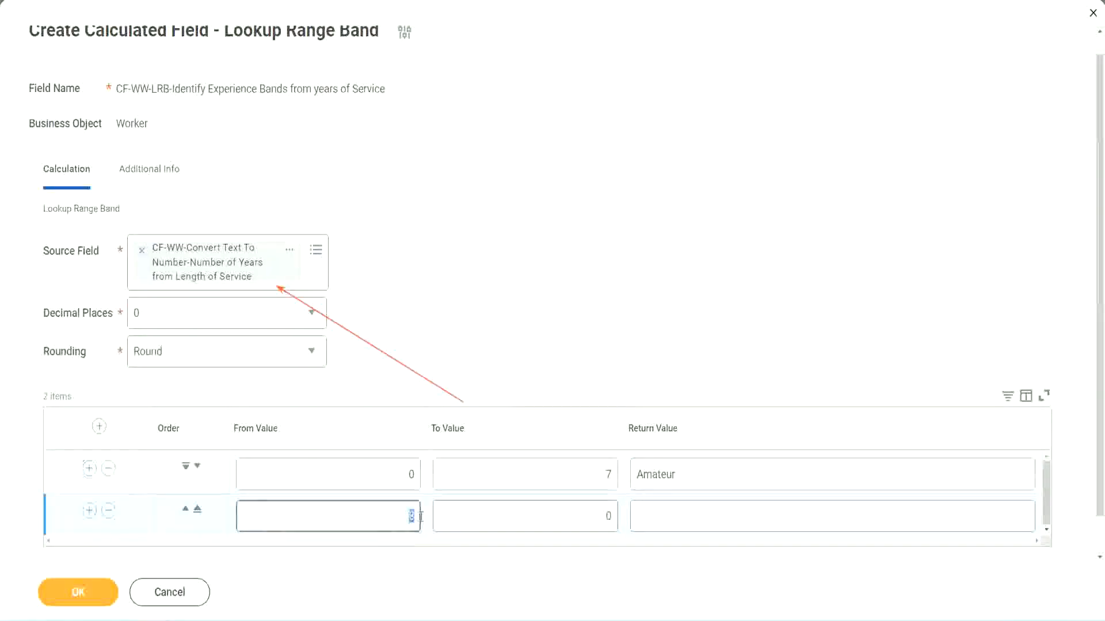
double_click(402, 482)
left_click(601, 479)
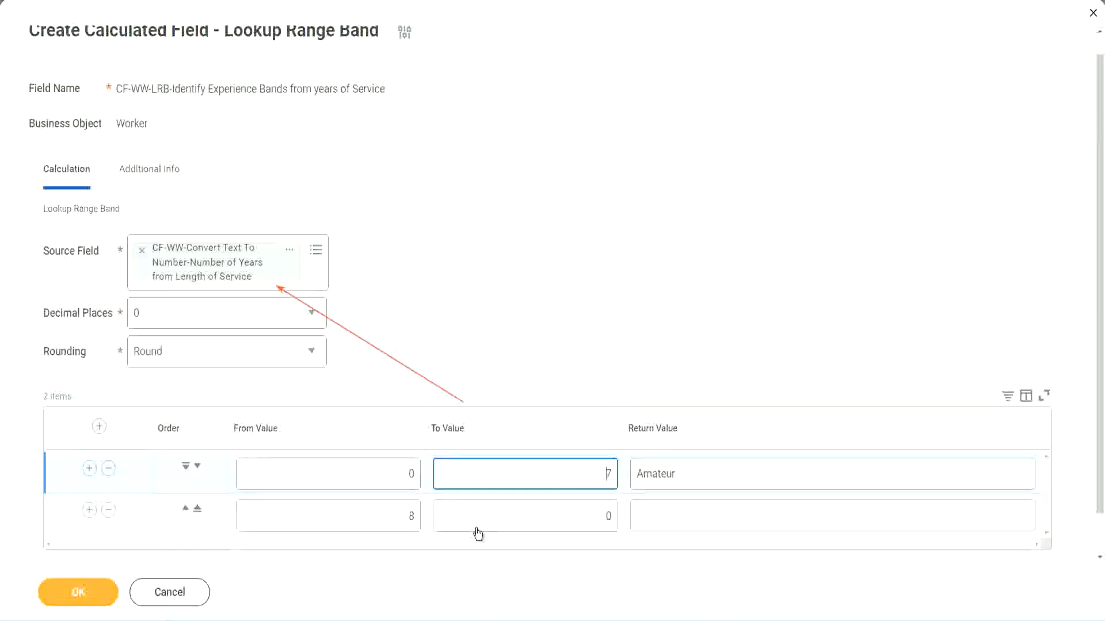
double_click(390, 517)
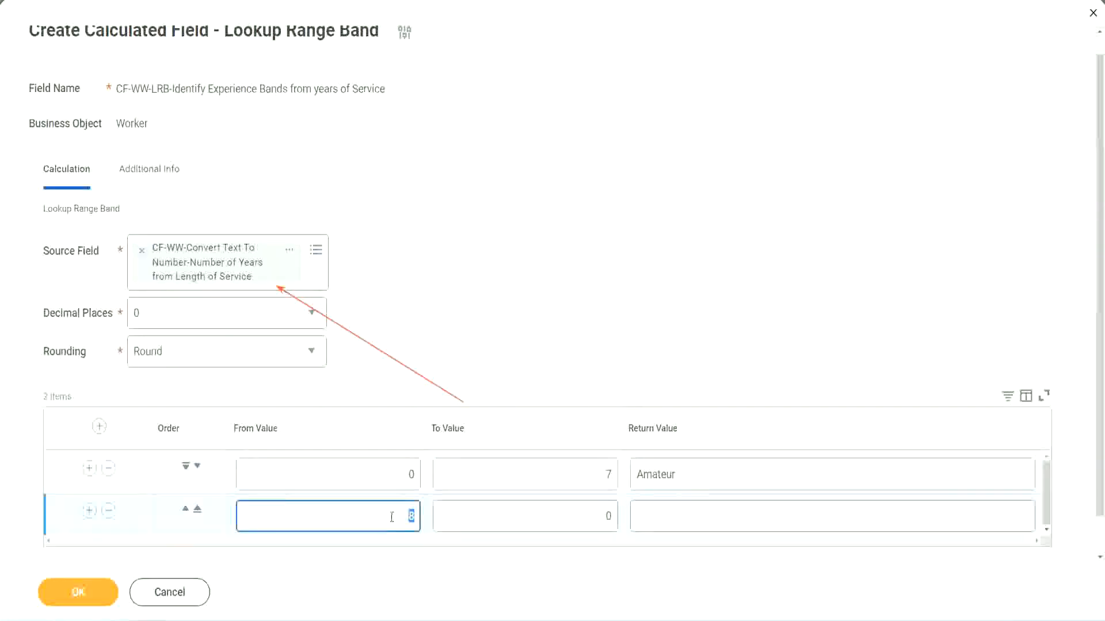
left_click(598, 517)
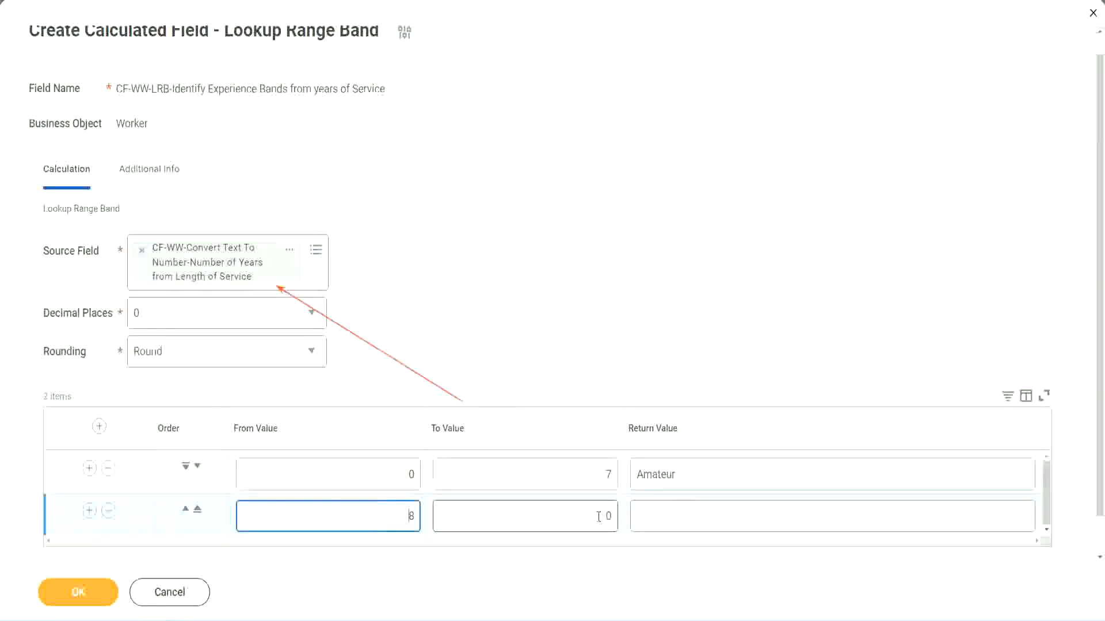
left_click(598, 517)
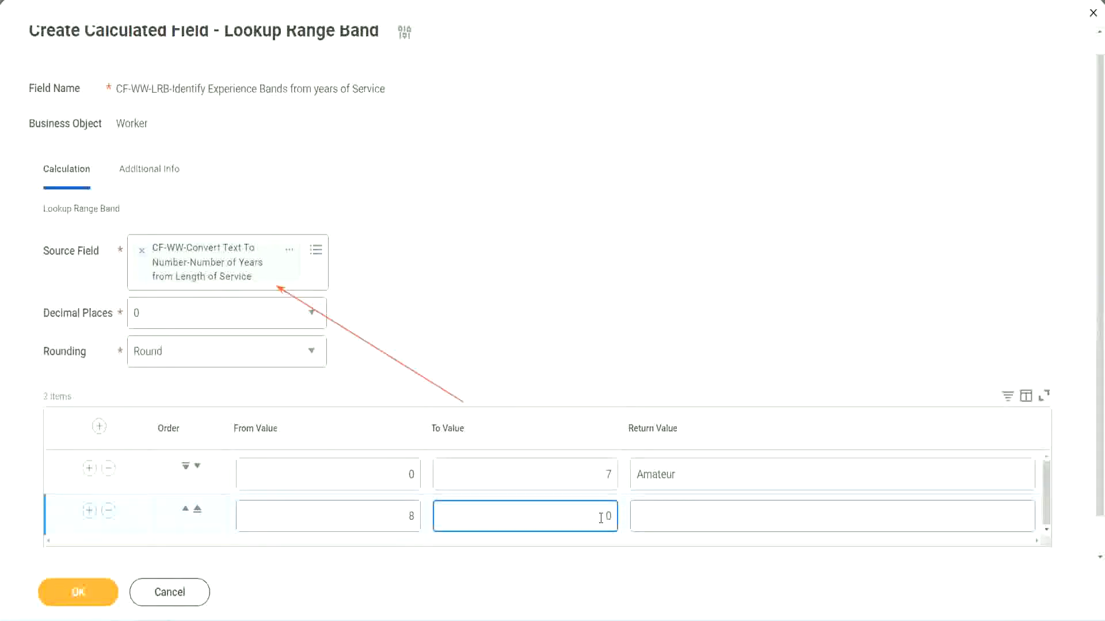
key("BackSpace")
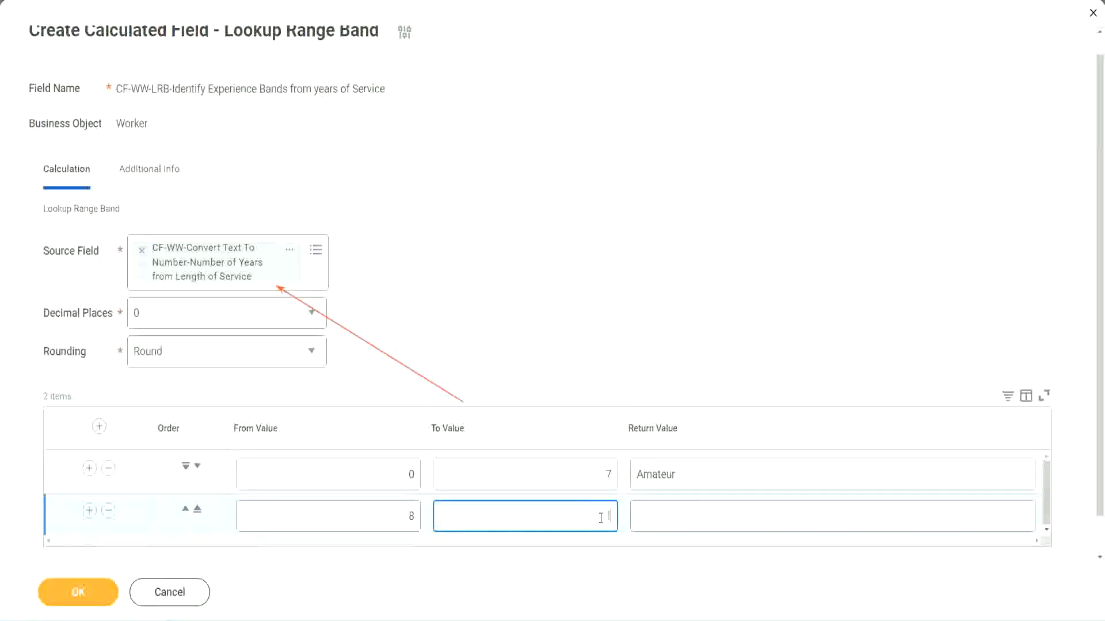
type("15")
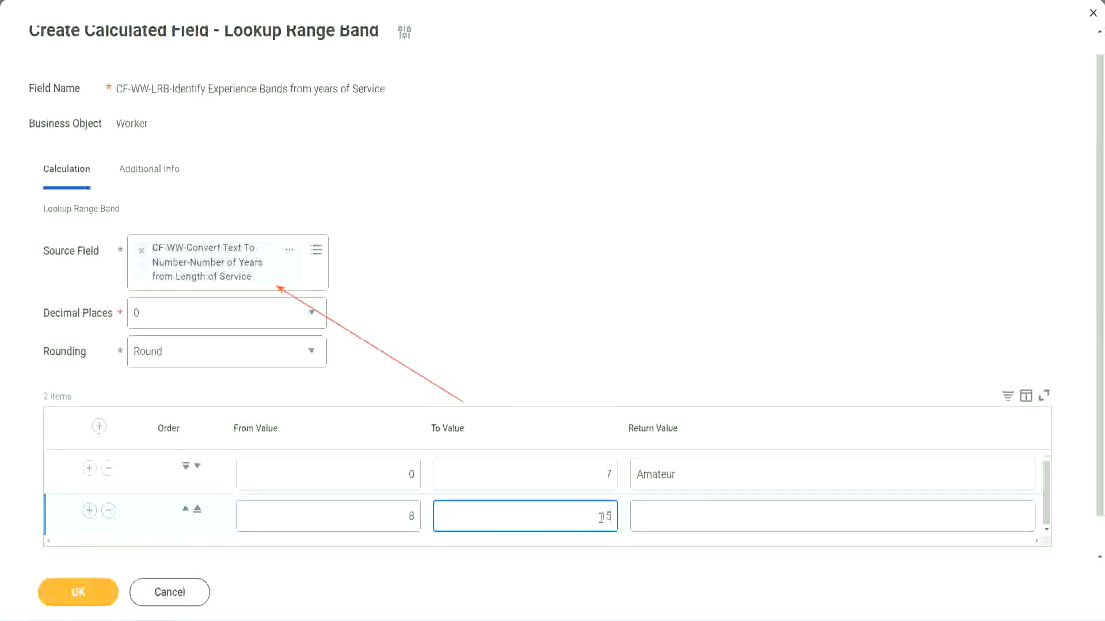
left_click(681, 514)
type("Ex")
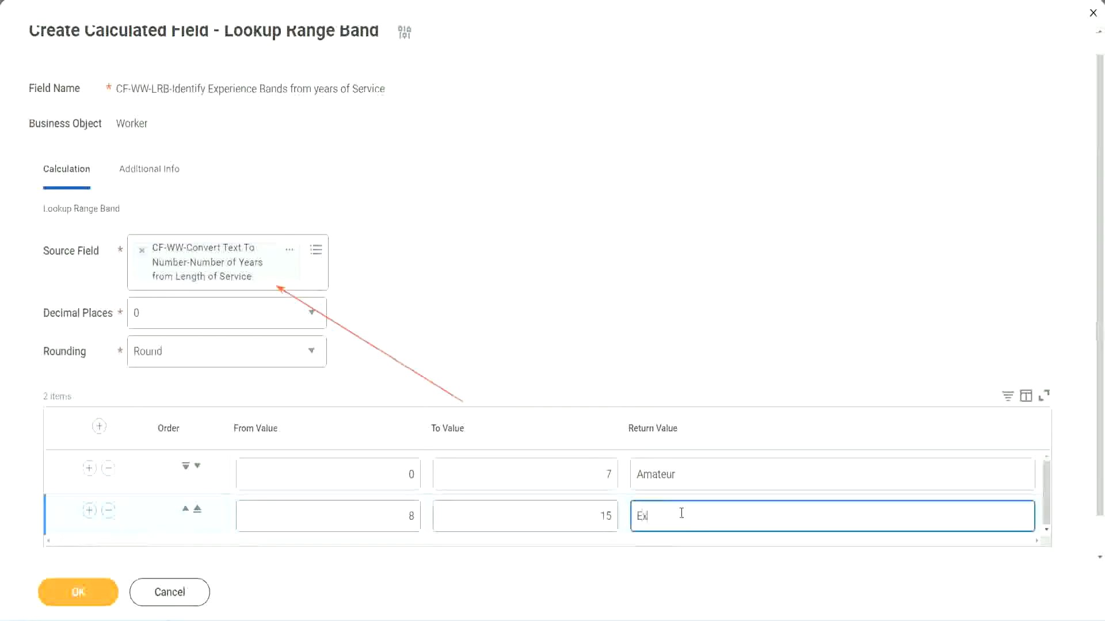
type("perienced")
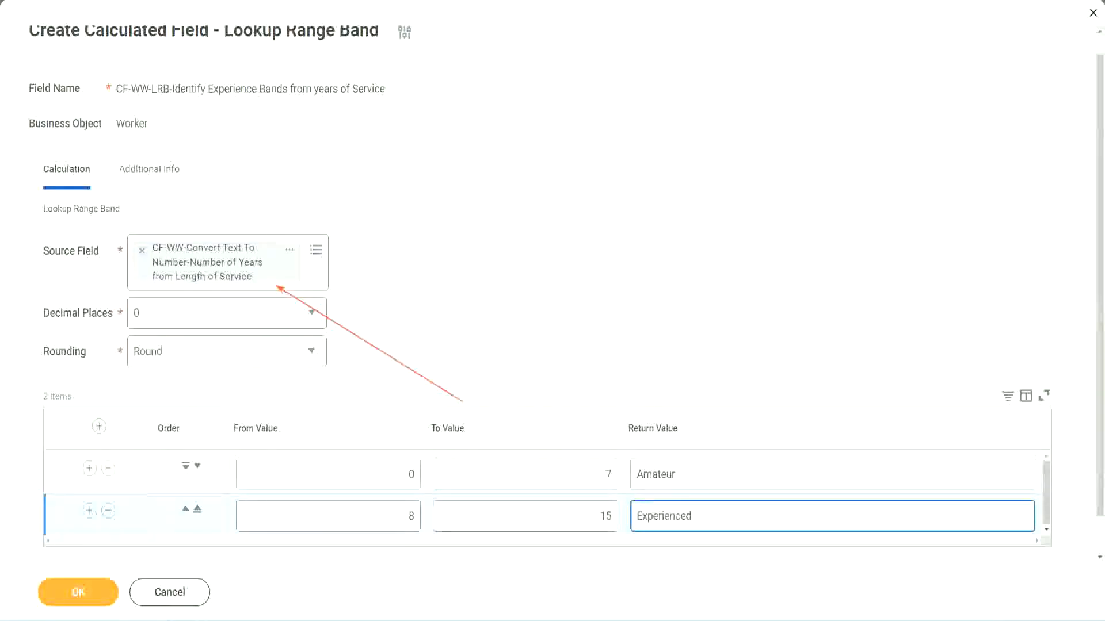
Add a third range row from 16 to 30 with the return value "Senior".
left_click(89, 510)
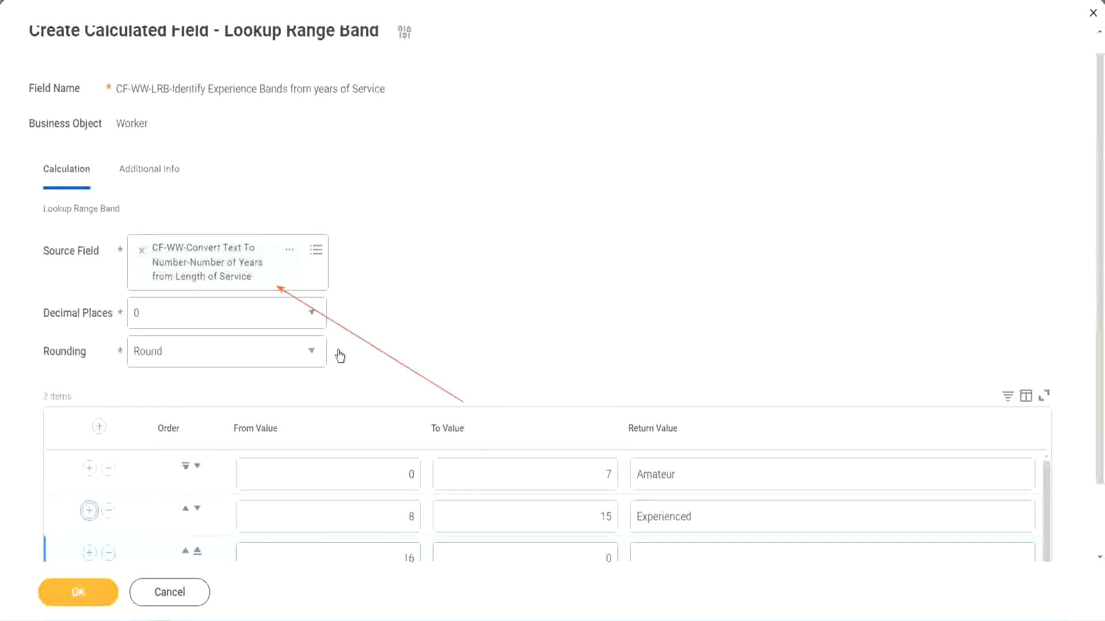
scroll(476, 348, "down", 2)
left_click(390, 478)
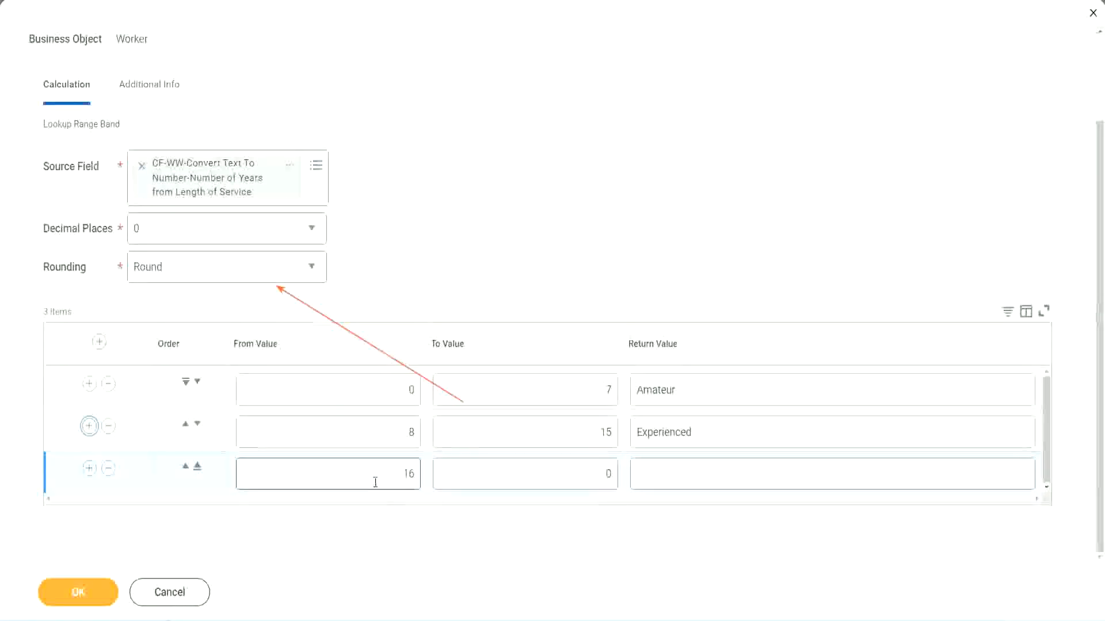
left_click(555, 474)
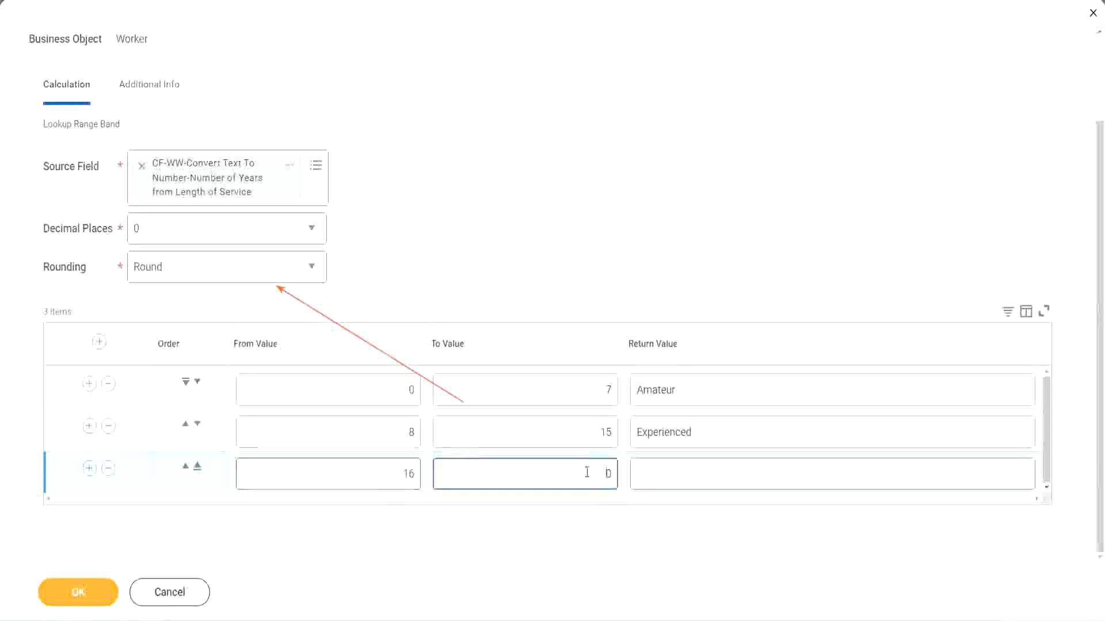
type("3")
key("Tab")
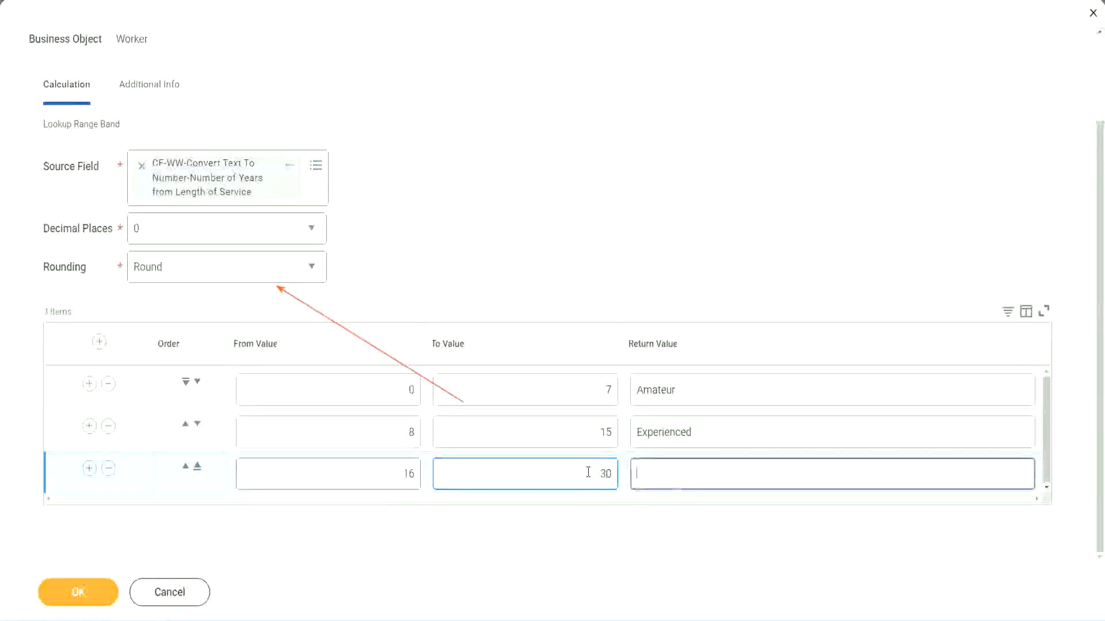
type("Se")
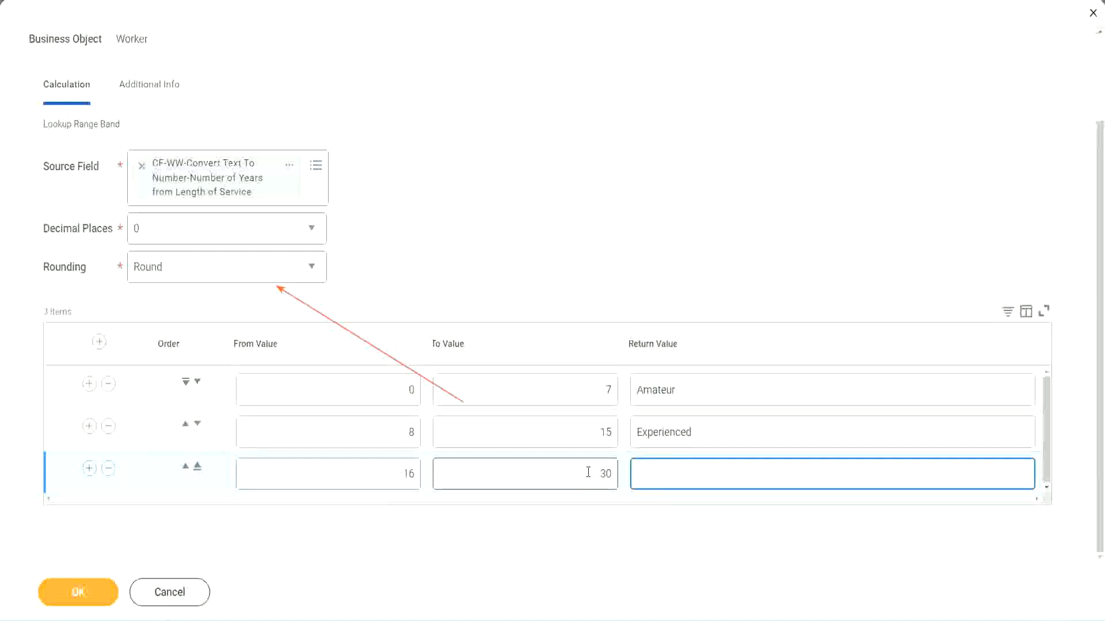
type("nior")
Add a fourth range row from 31 to 1000 with the return value "Legend".
left_click(89, 469)
left_click(366, 468)
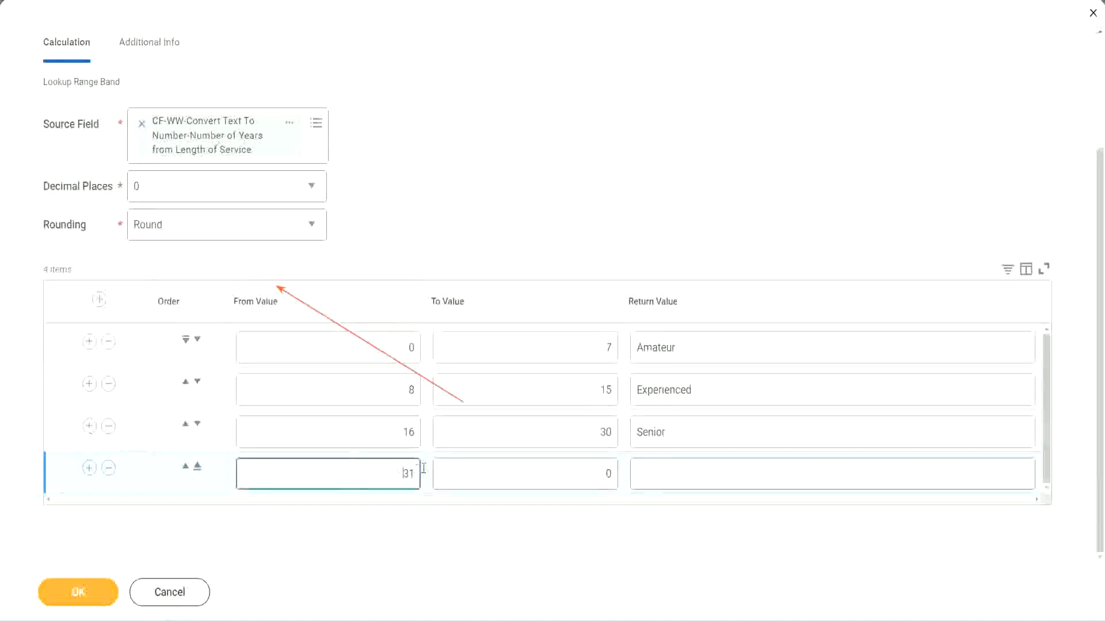
double_click(373, 466)
left_click(371, 463)
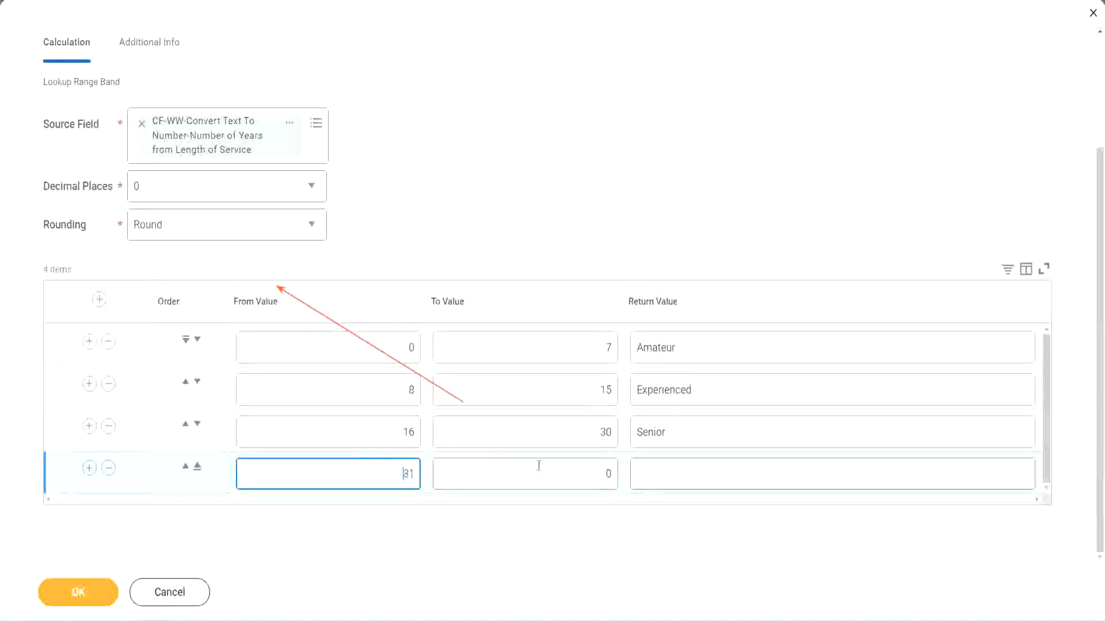
left_click(595, 475)
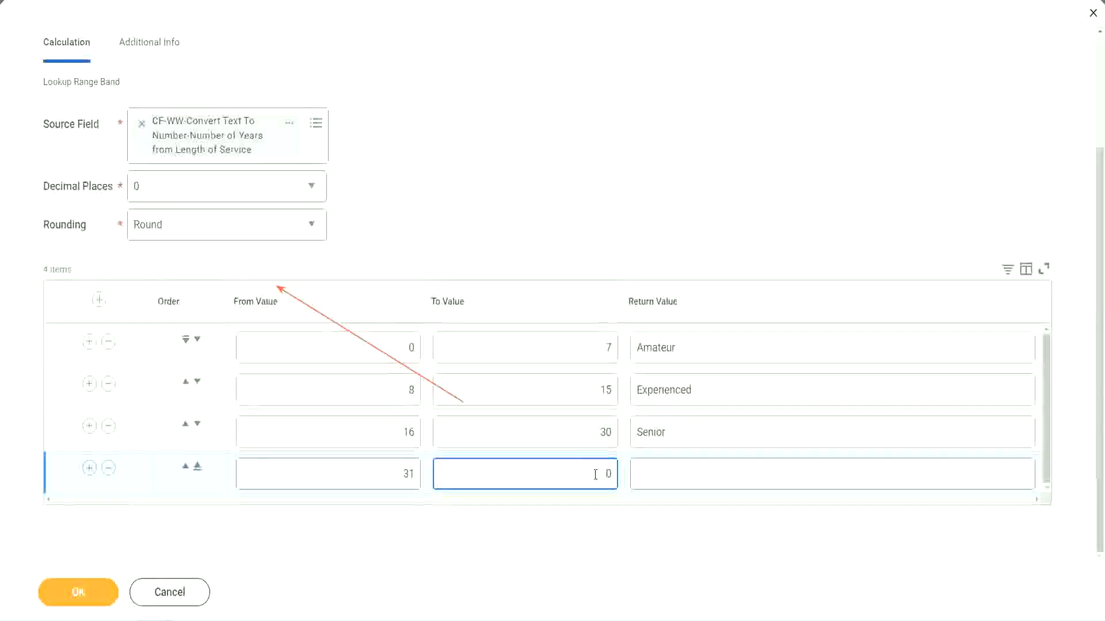
type("1000")
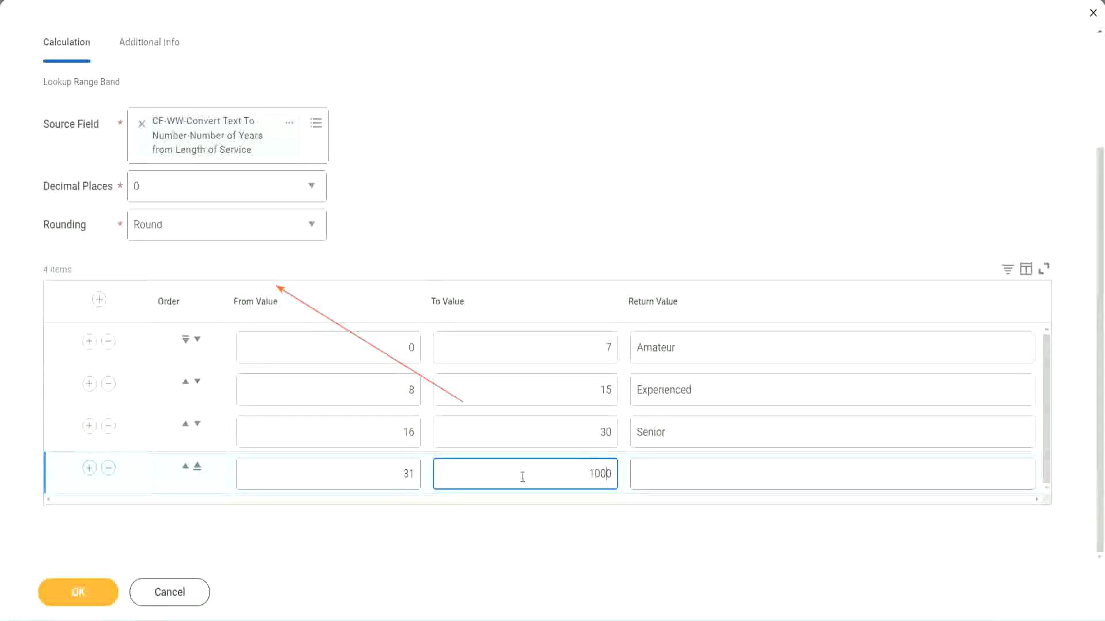
left_click_drag(574, 469, 637, 469)
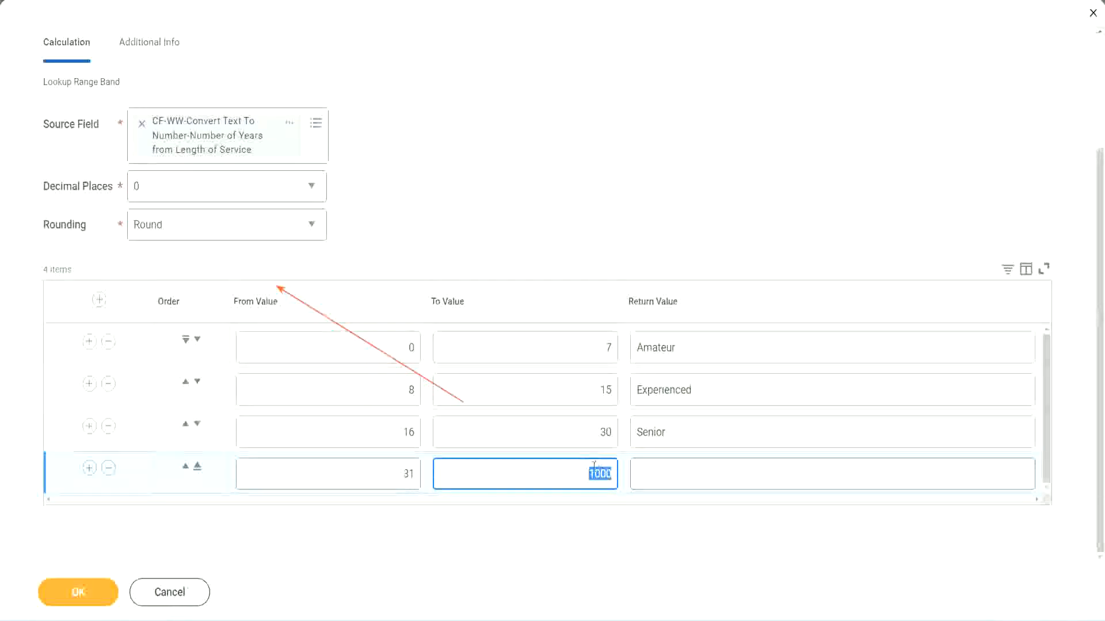
left_click_drag(585, 470, 619, 472)
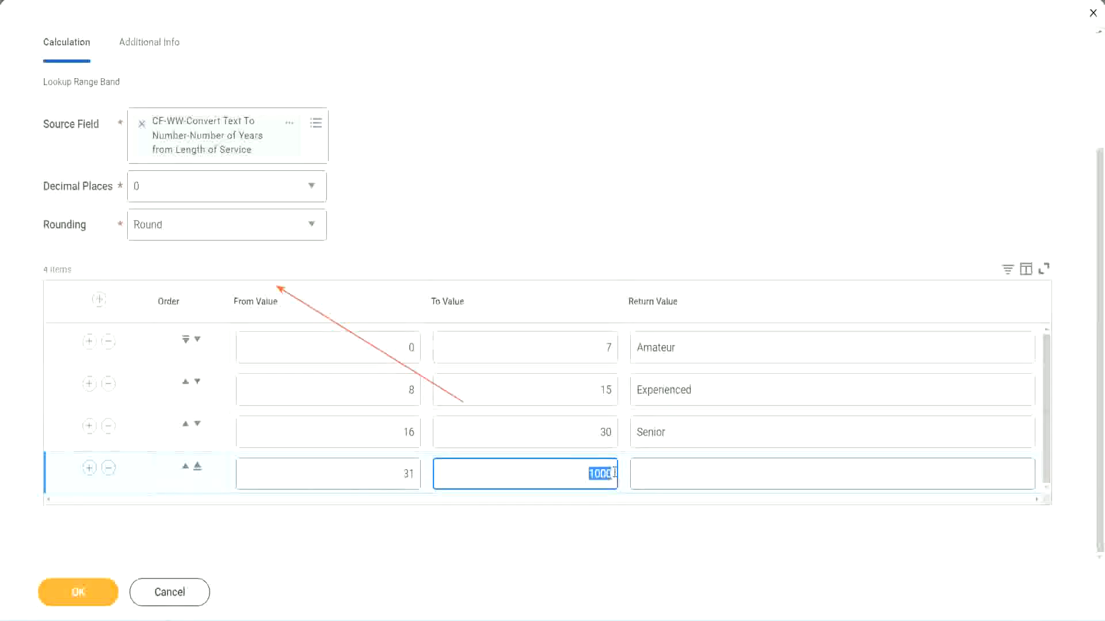
left_click(690, 474)
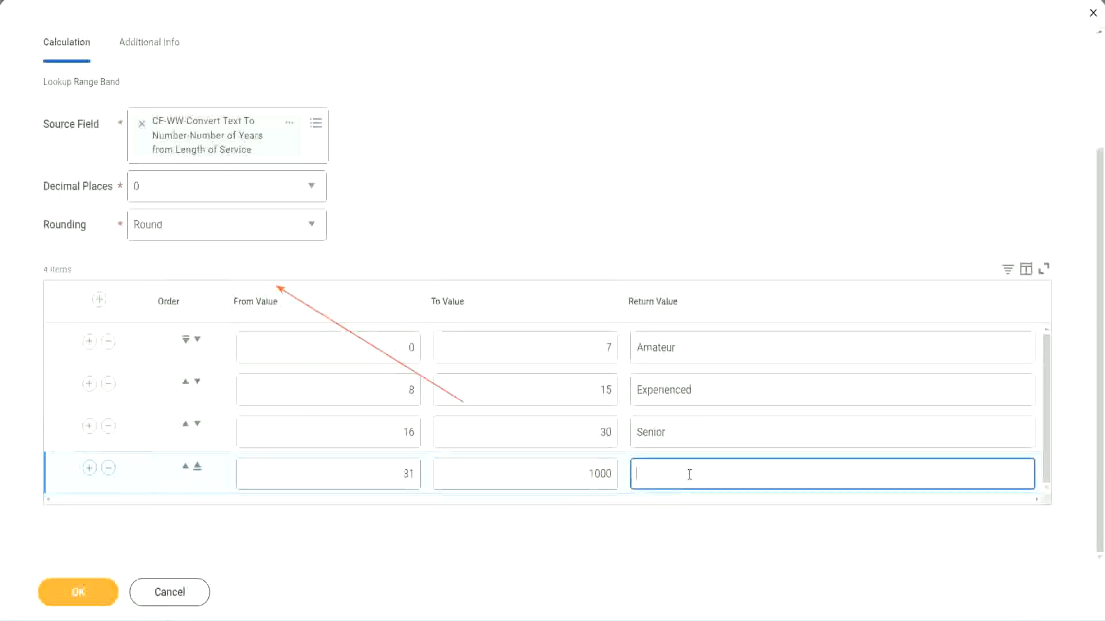
type("Legend")
left_click(514, 190)
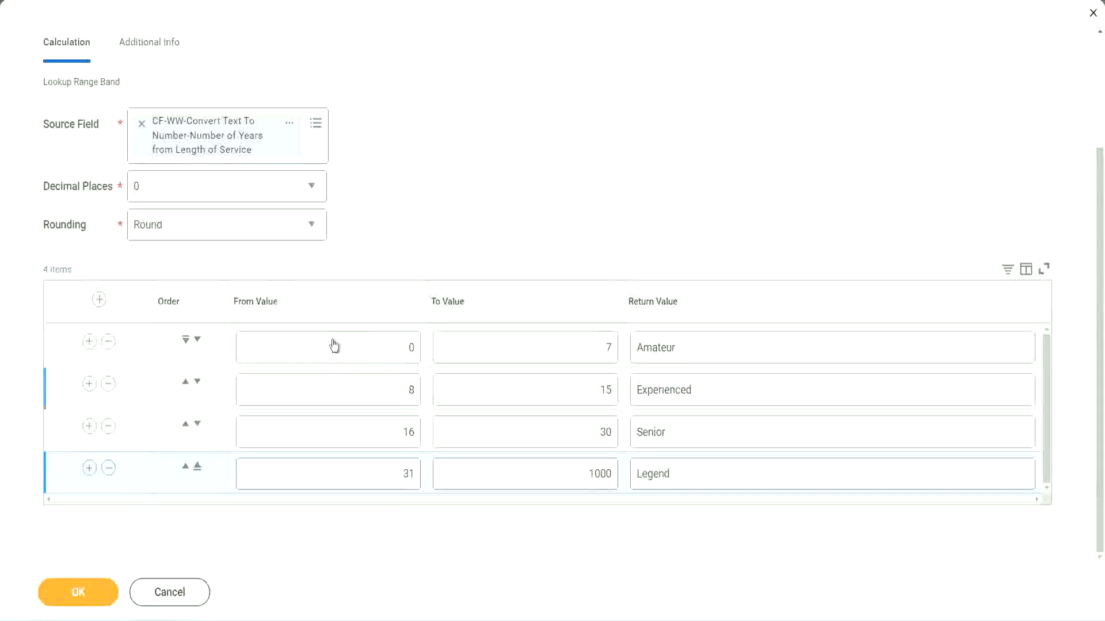
Review the from, to and return values of the four experience band rows.
left_click(718, 347)
left_click(714, 391)
left_click(696, 440)
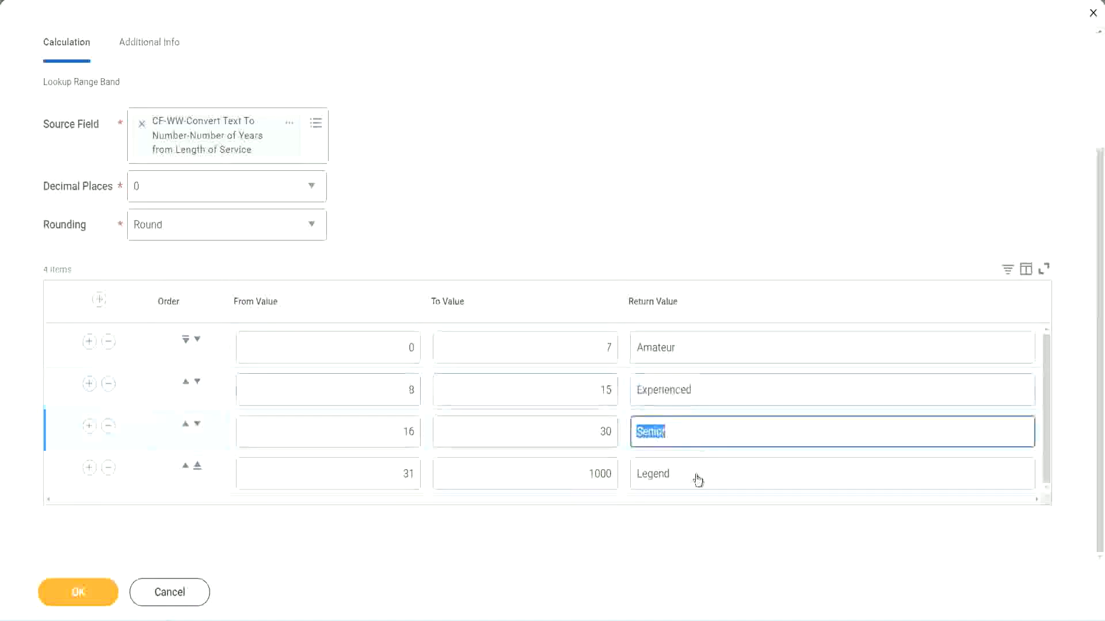
left_click(695, 475)
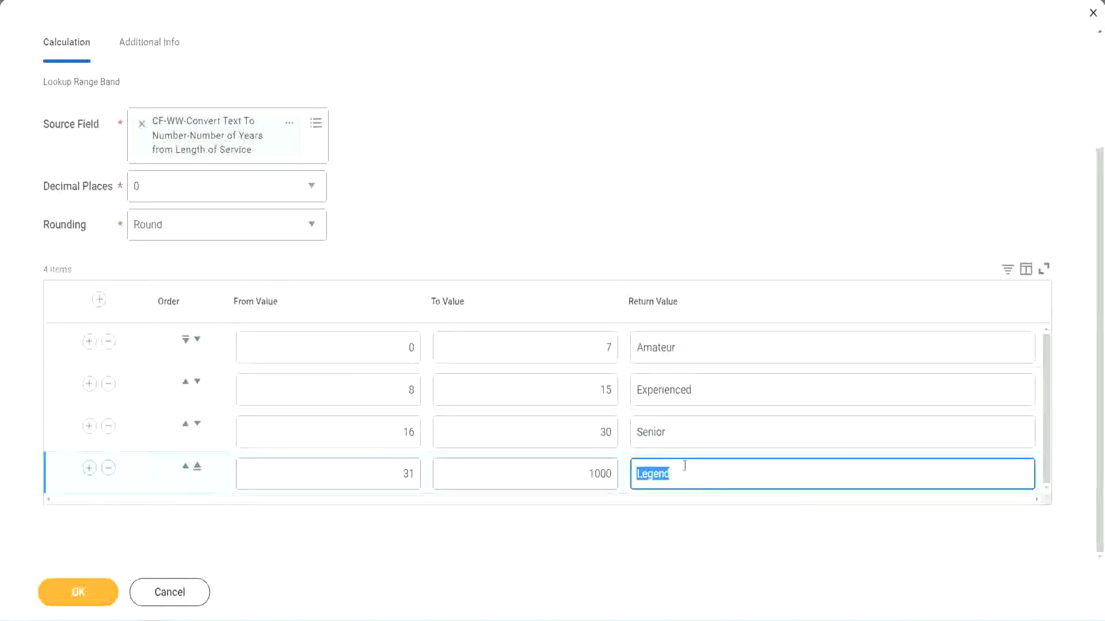
left_click(353, 351)
left_click(566, 339)
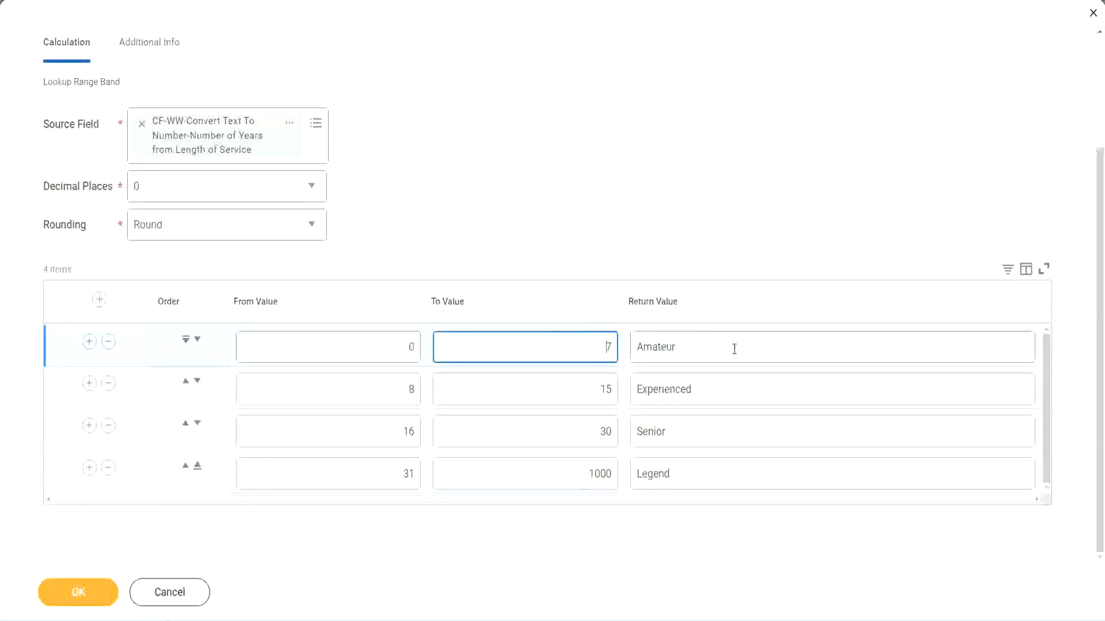
left_click(731, 348)
left_click(717, 387)
left_click(705, 438)
left_click(694, 475)
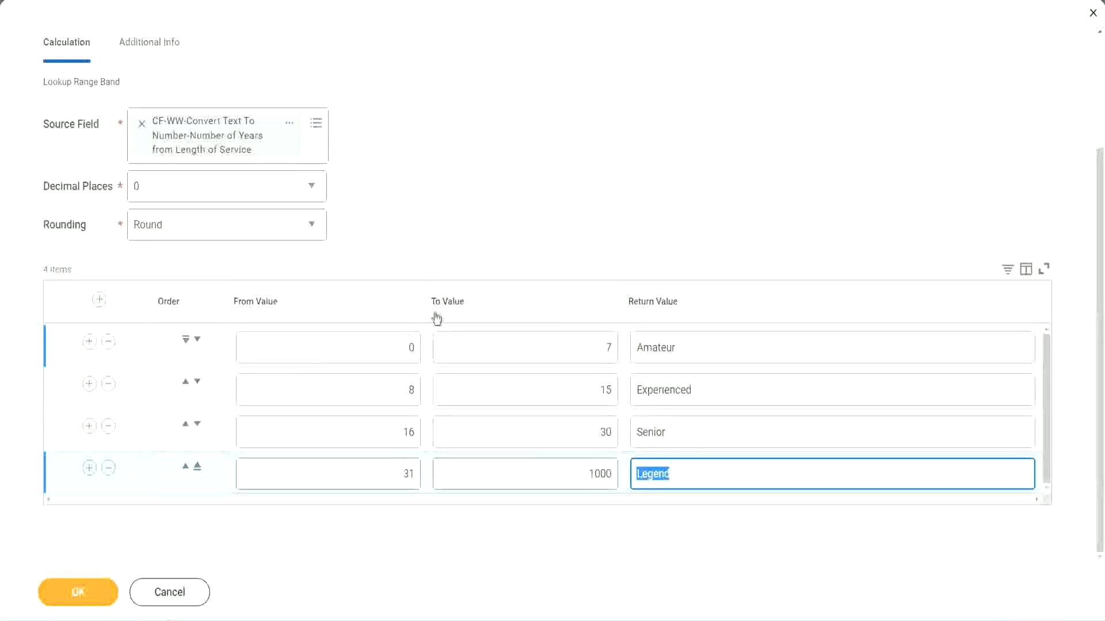
left_click(514, 245)
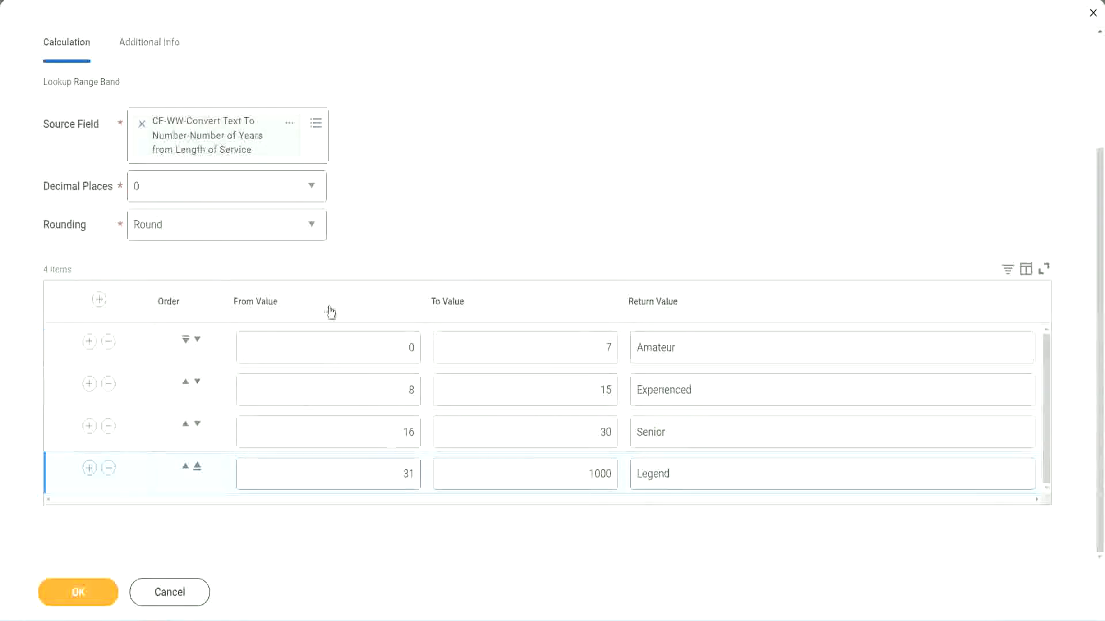
Save the calculated field and open the options for its linked name on the confirmation page.
left_click(77, 591)
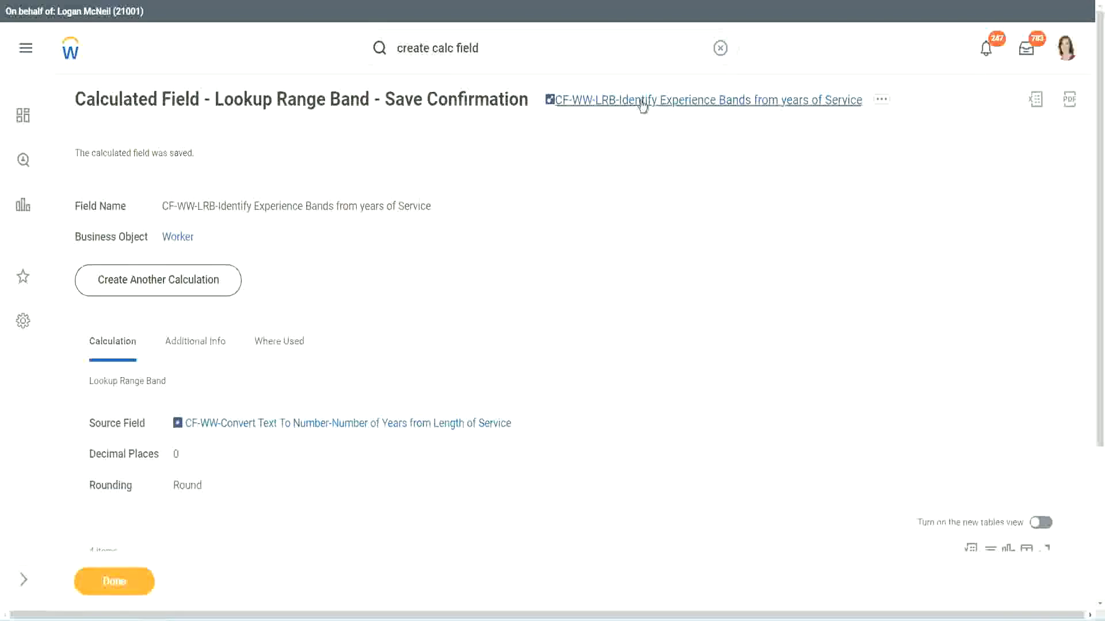
right_click(640, 106)
left_click(655, 168)
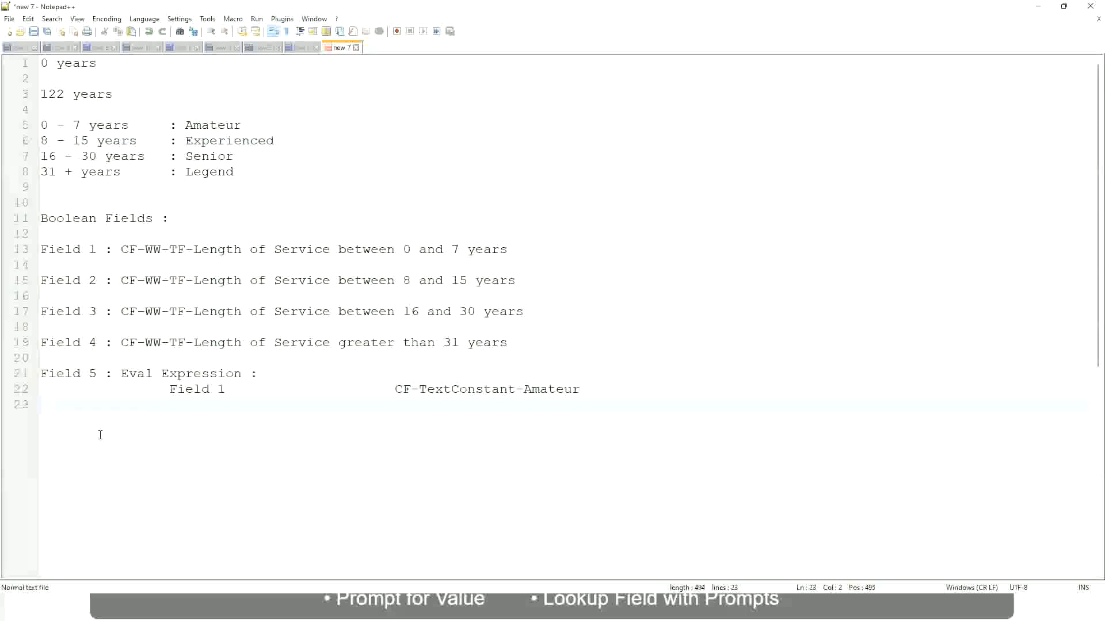
In the Notepad++ notes, add "10,000 USD" on a new line a few lines below the Eval Expression entry.
key("Return")
key("Return")
key("Return")
key("Left")
type("10,000 USD")
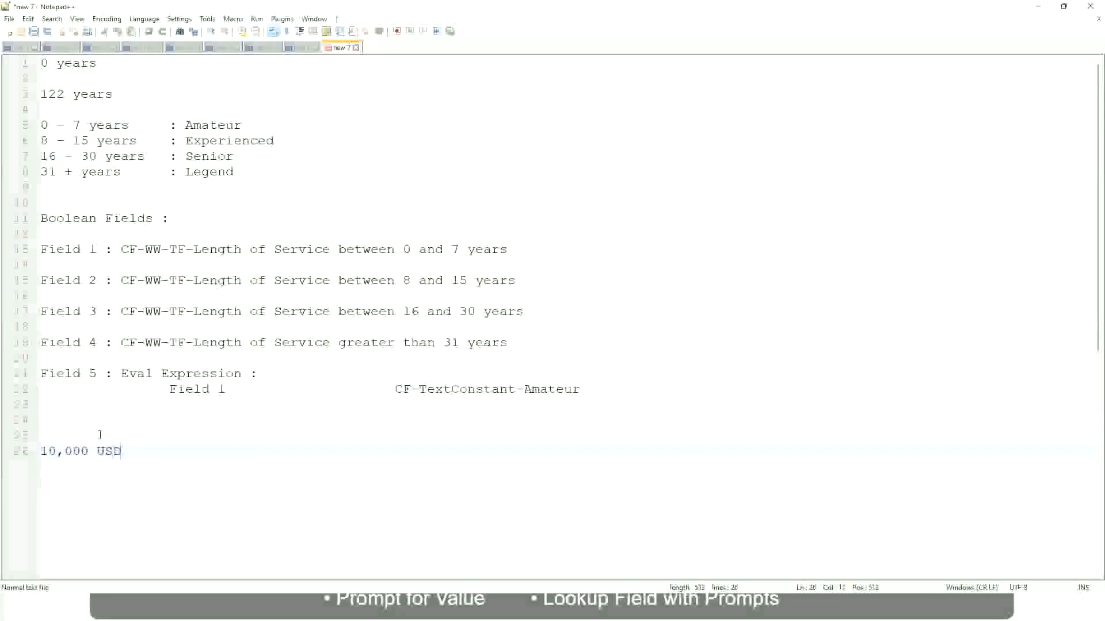
Add "1,000,000 USD" on the same line, spaced well apart from "10,000 USD", and leave blank lines below it.
key("Tab")
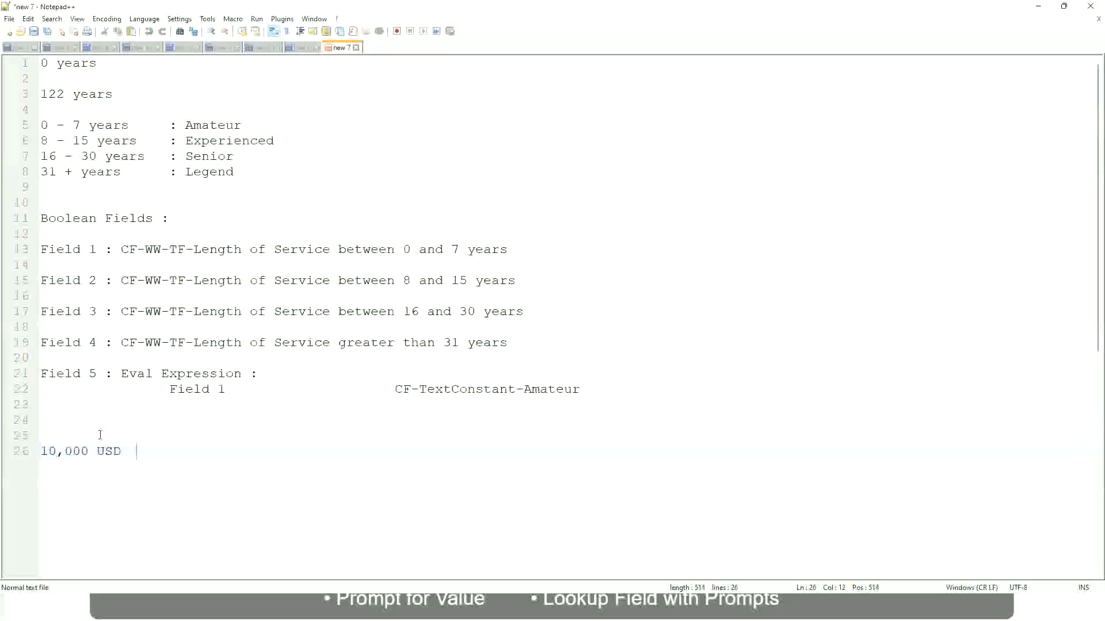
key("Tab")
key("Tab")
key("Tab")
key("Tab")
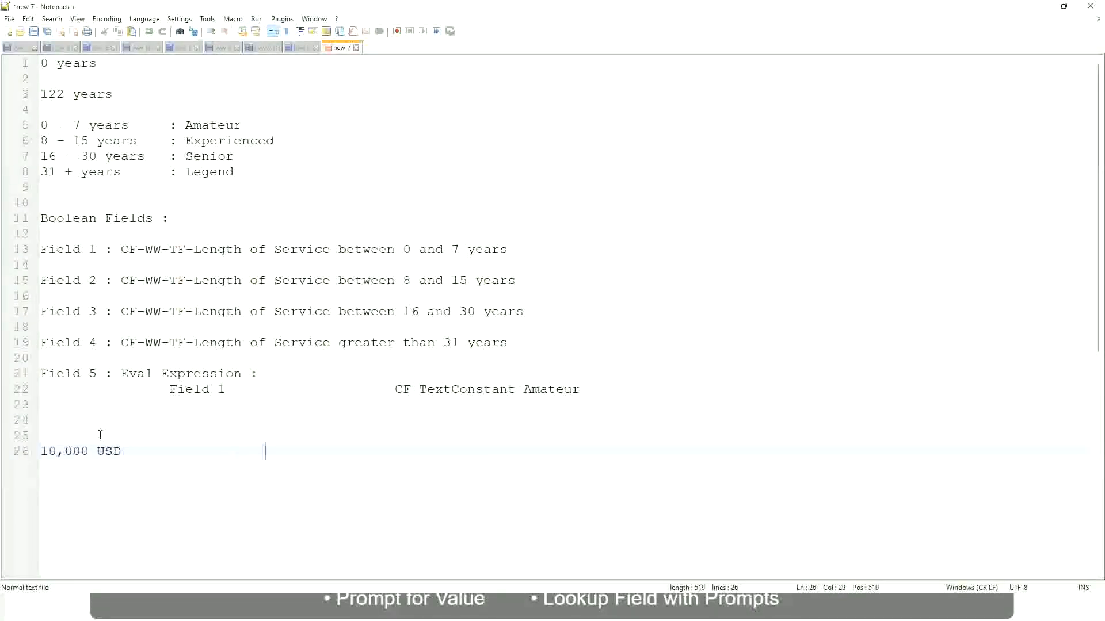
type("1,000,000")
key("Left")
key("Left")
key("Left")
key("Left")
key("Left")
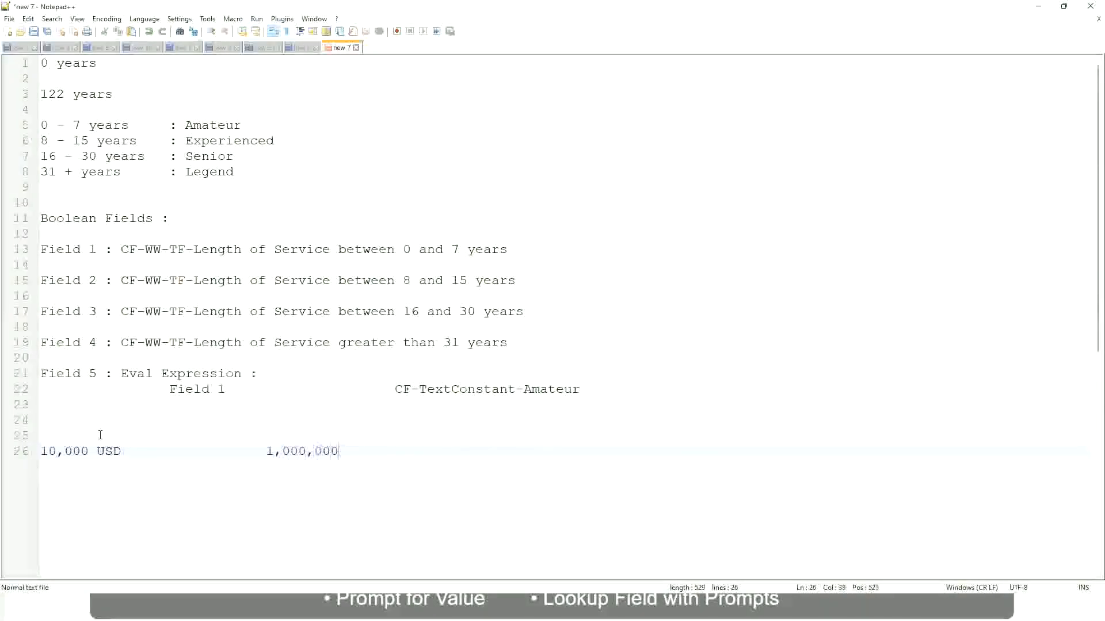
key("End")
type("USD")
key("Return")
key("Return")
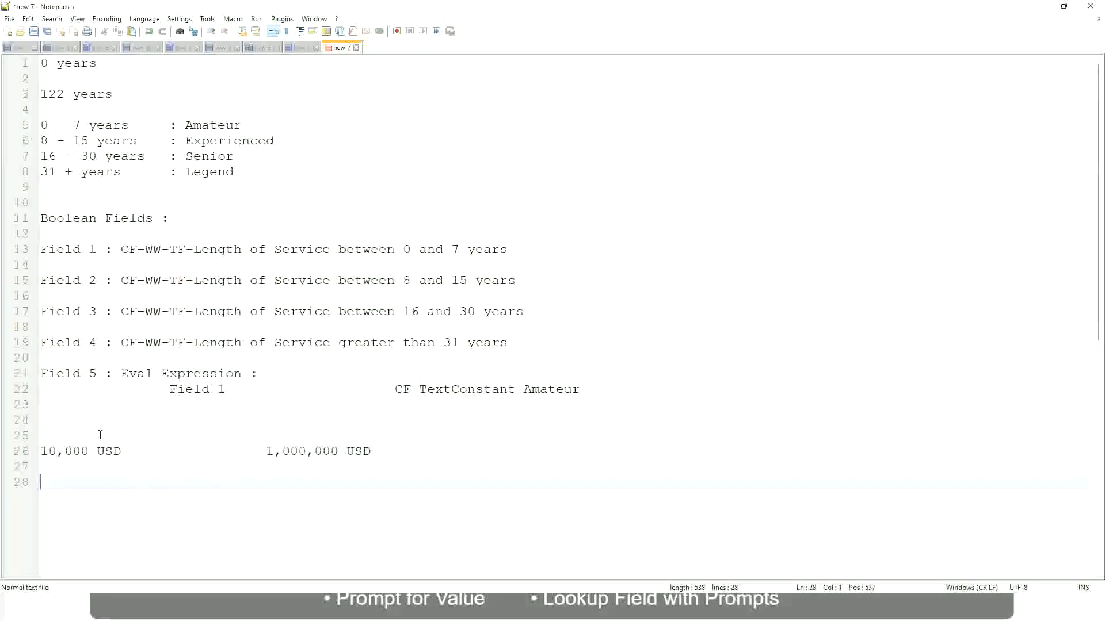
Add the range line "10 - 50,000" with the spaced-out label ": Low" below the USD amounts, leaving new lines under it.
type("10 - 50,000")
key("Tab")
key("Tab")
key("Tab")
key("Tab")
type(": Low")
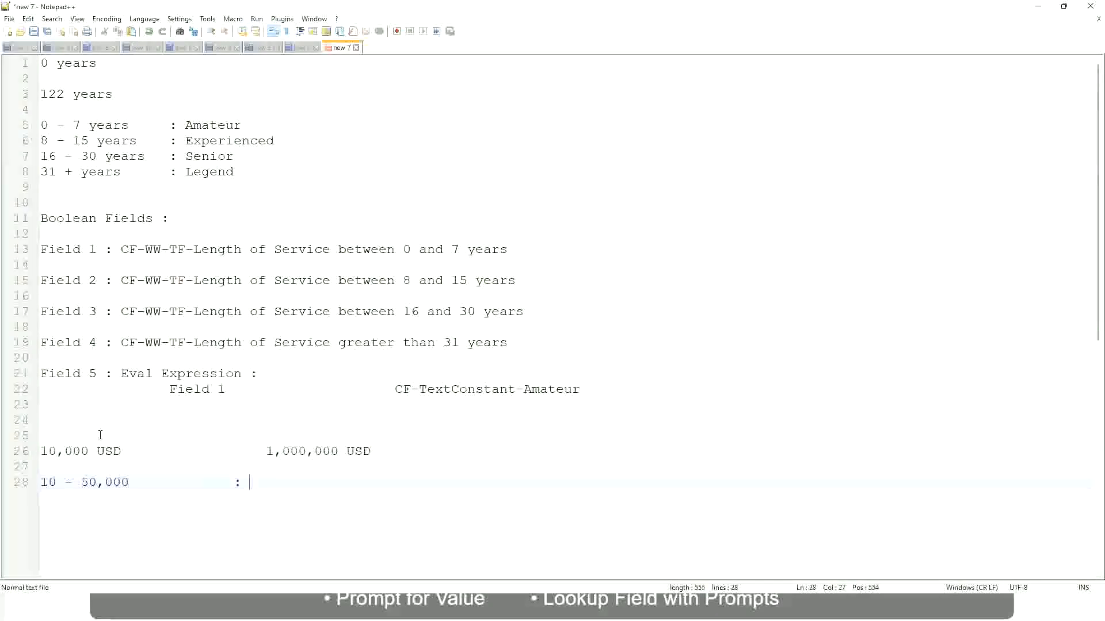
key("Return")
key("Return")
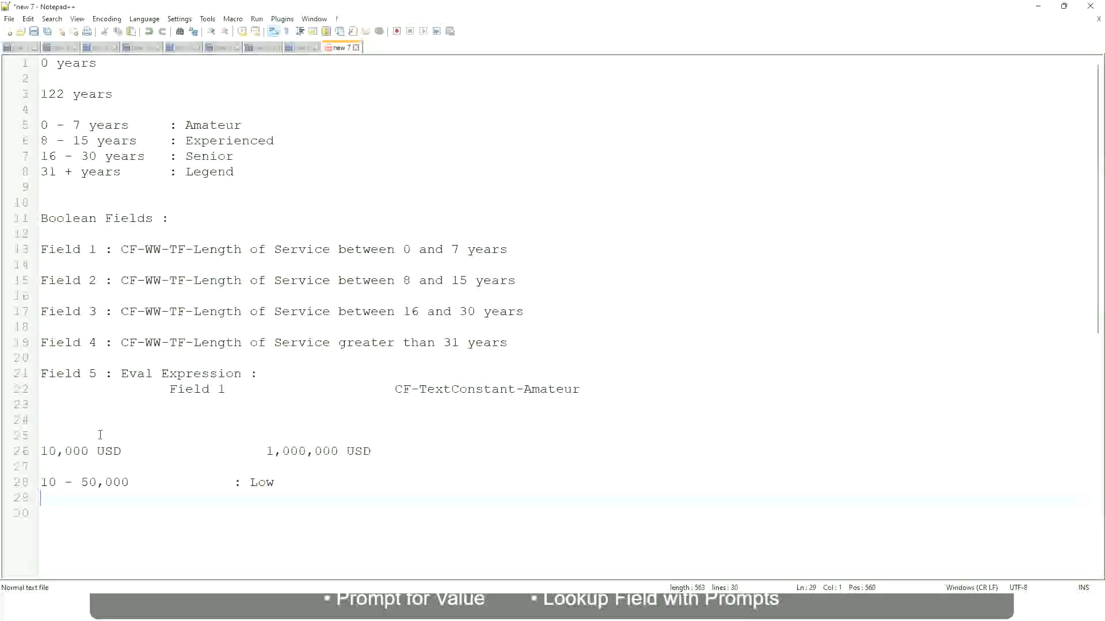
Add the range "50,001 - 150,000" with the label ": Medium" directly below the Low line, aligning the labels.
key("Up")
type("50,001 - 1")
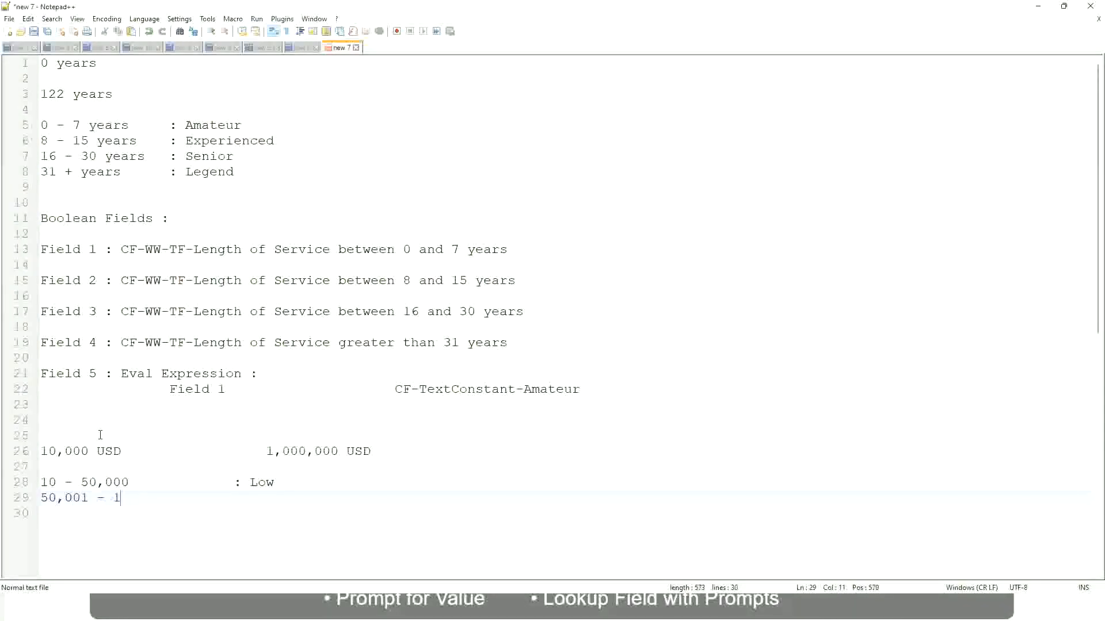
type("50,000")
key("Tab")
key("Tab")
type(": Medium")
key("Return")
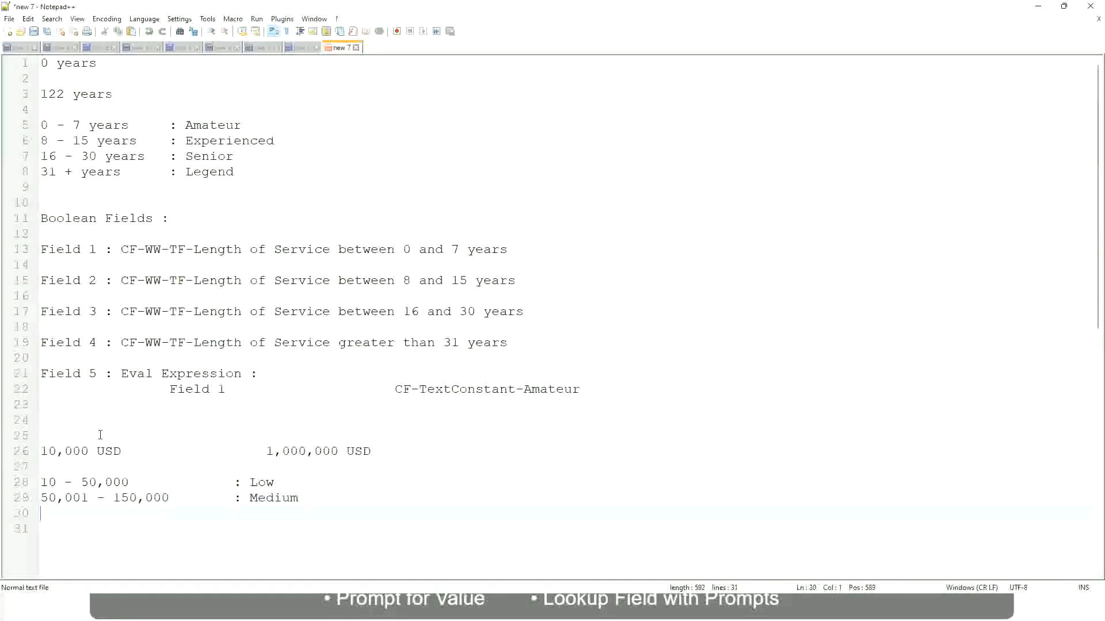
Add the range "> 150,000" with the label ": High" below the Medium line, aligned with the labels above.
type("> 150,000")
key("Tab")
key("Tab")
key("Tab")
key("Tab")
type(": High")
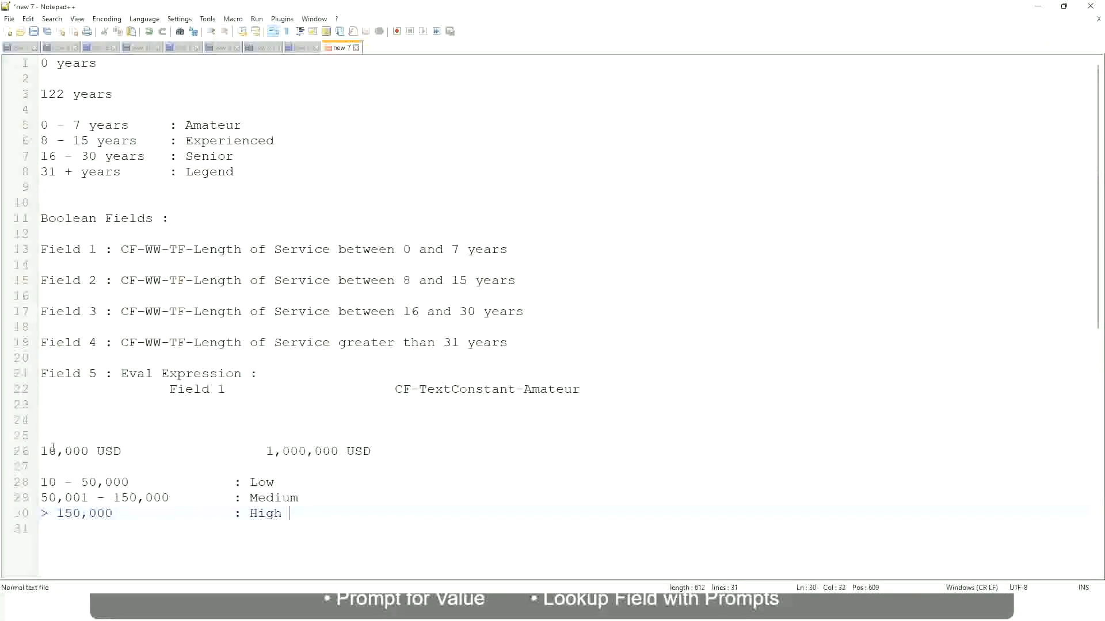
Examine the two USD amounts against the Low, Medium and High range lines in the notes.
left_click(35, 451)
left_click(35, 451)
left_click(49, 451)
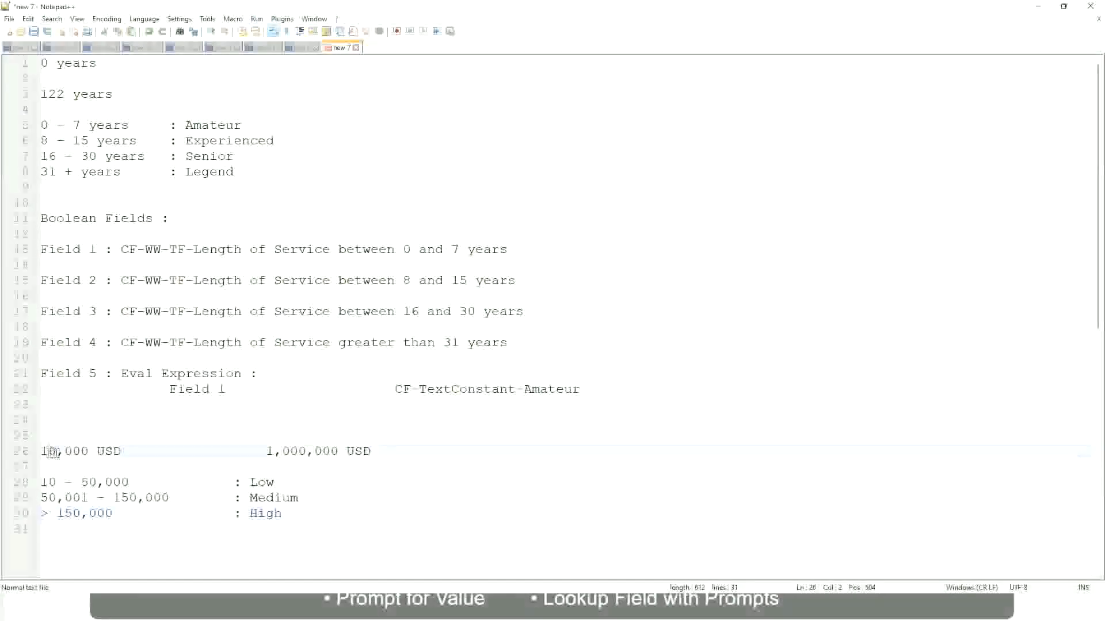
double_click(329, 452)
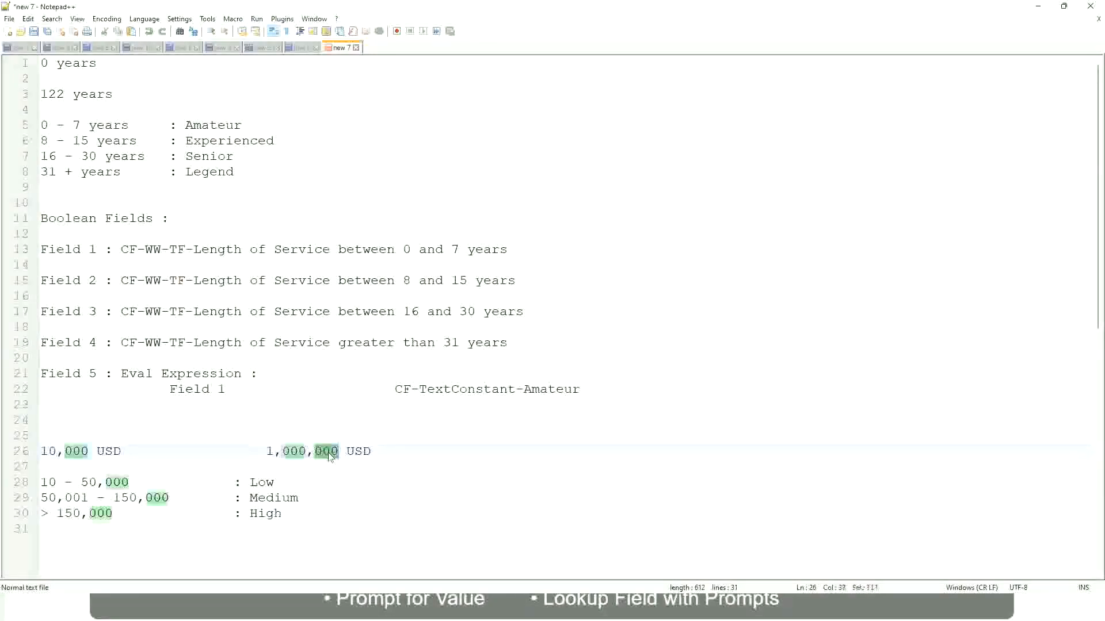
left_click(201, 498)
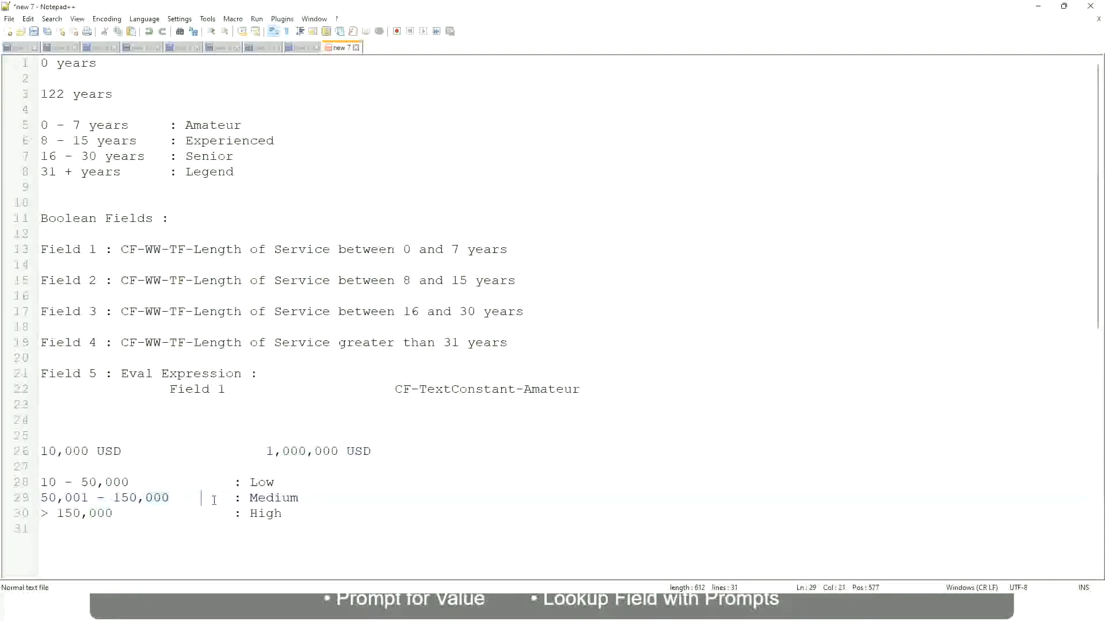
left_click(36, 451)
left_click(341, 452)
left_click(266, 482)
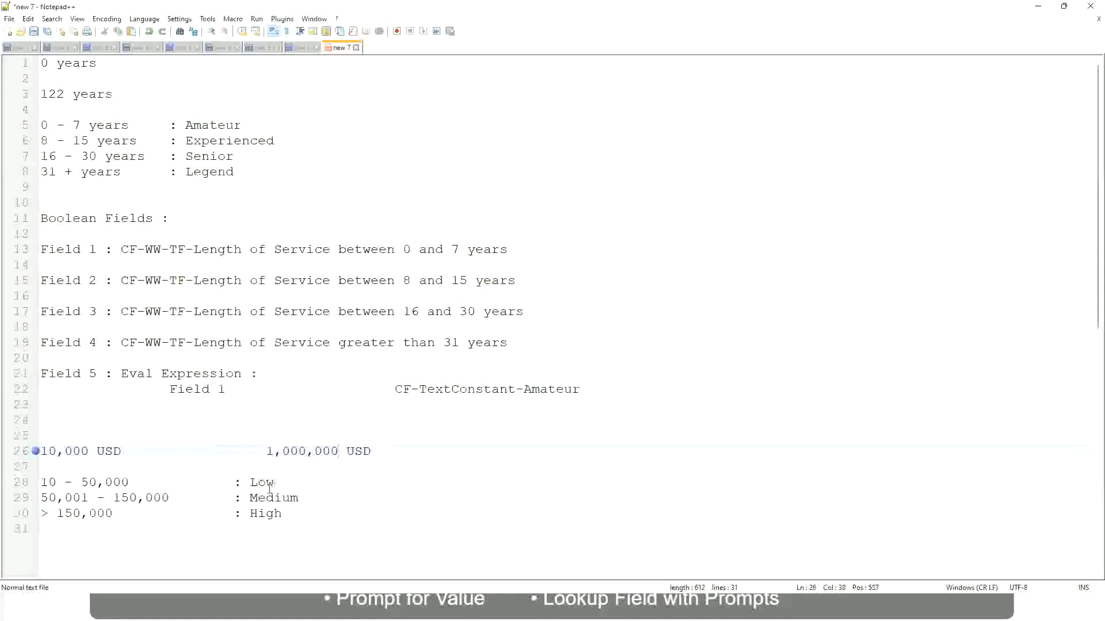
left_click(266, 517)
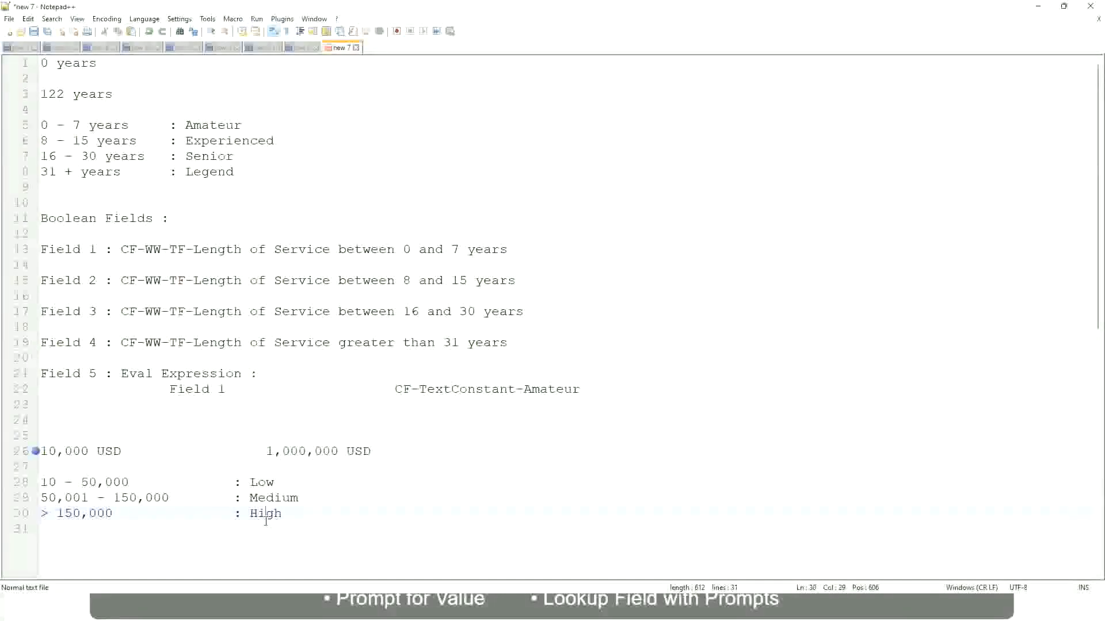
left_click(171, 468)
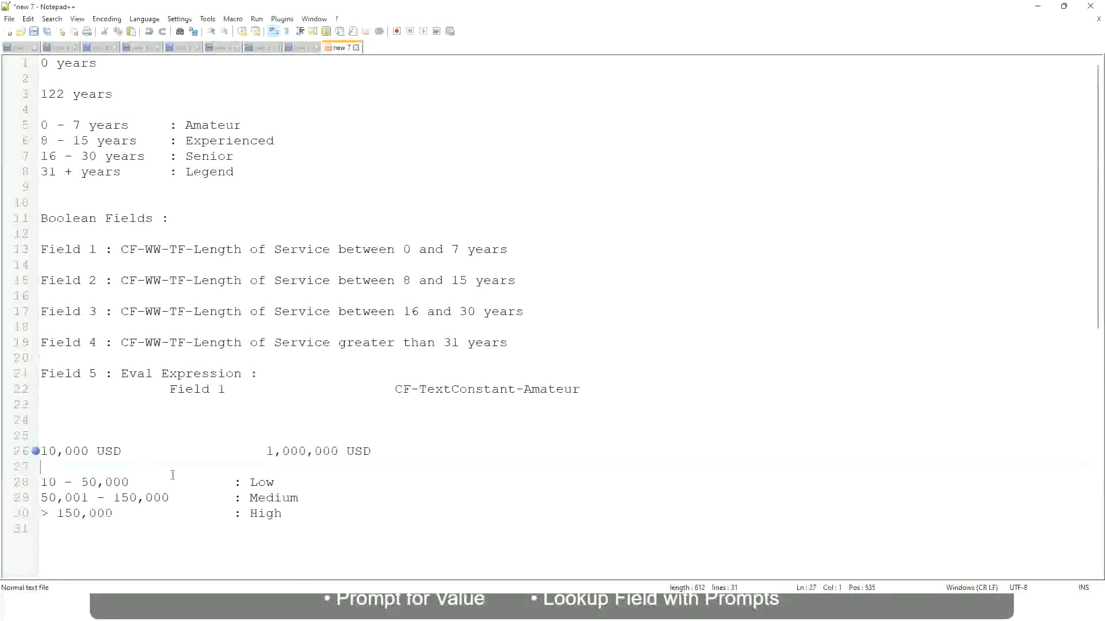
left_click(283, 511)
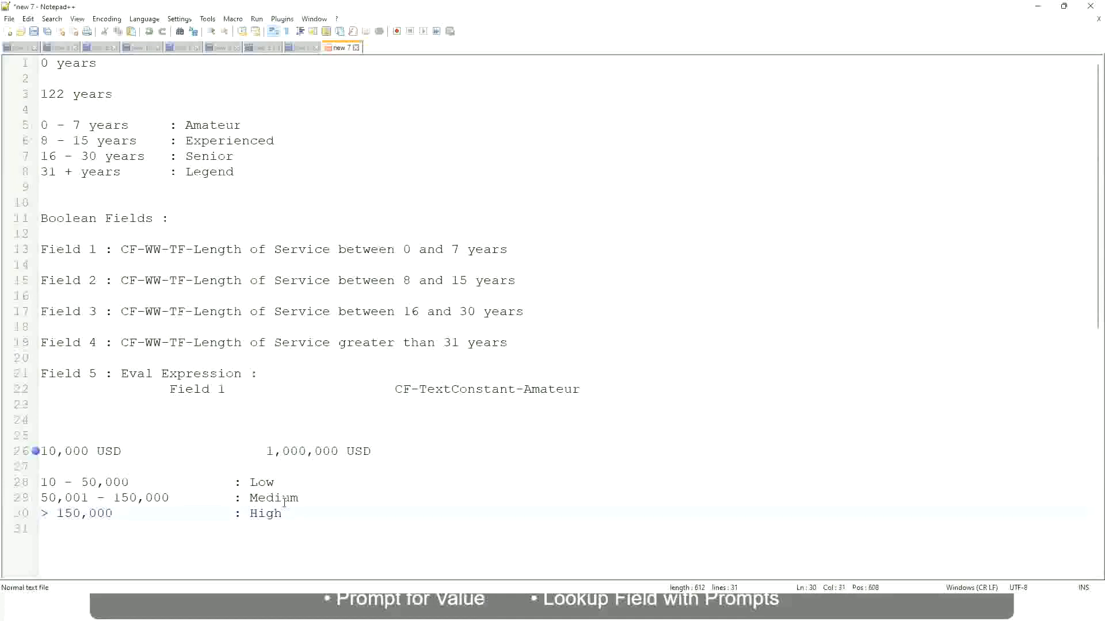